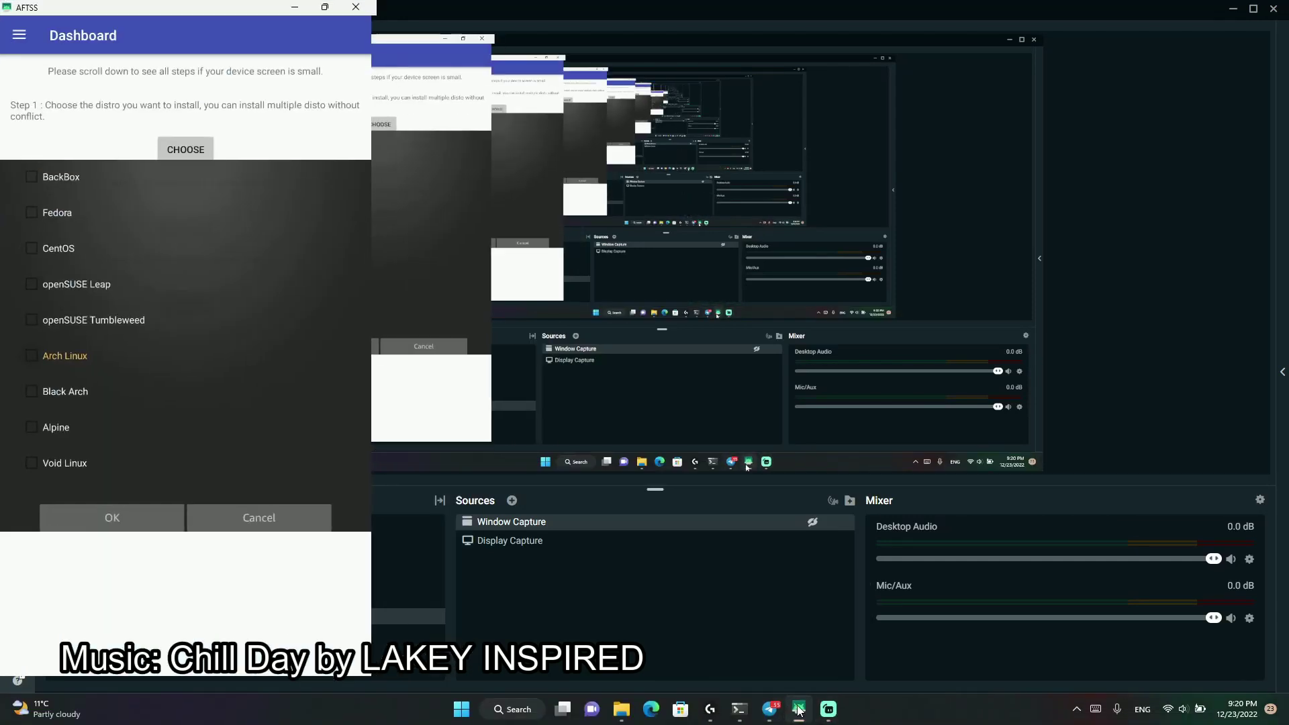
- Scroll through the distros (Black Arch, Alpine, Void Linux, BackBox) without choosing one, then exit AnLinux
{"action": "left_click", "coordinate": [324, 7]}
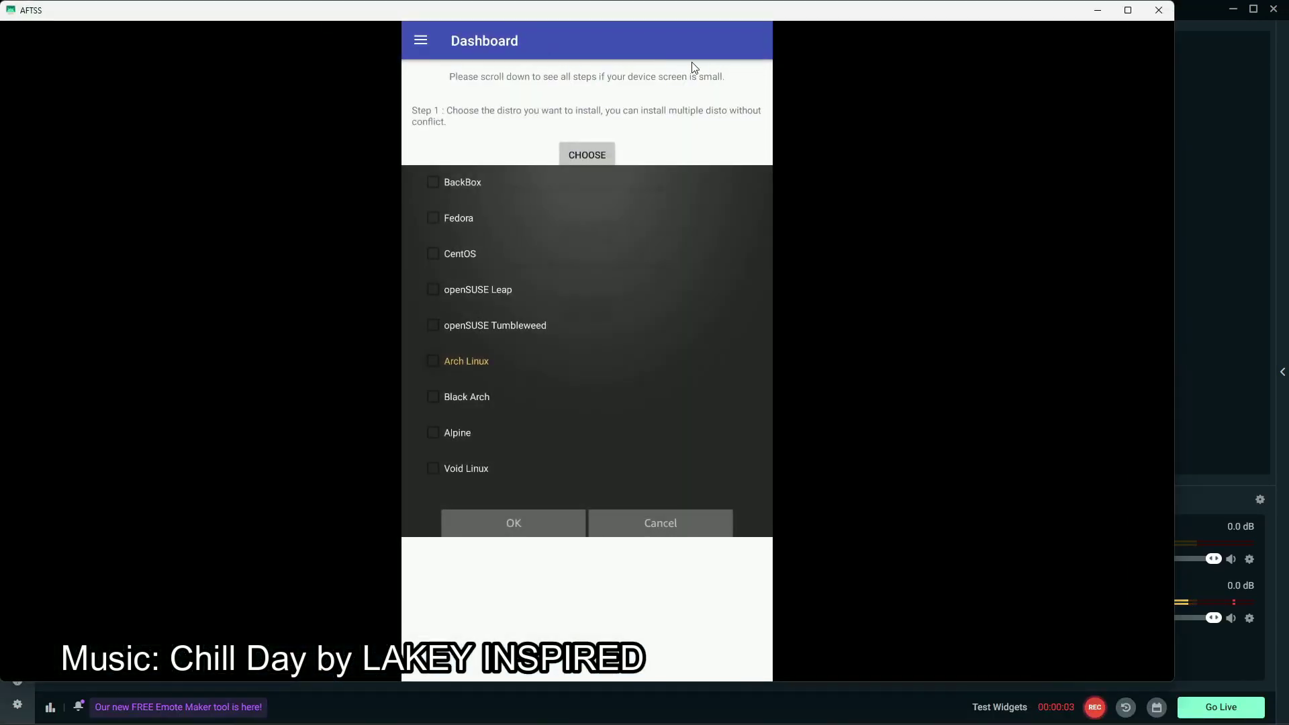
{"action": "left_click", "coordinate": [1127, 11]}
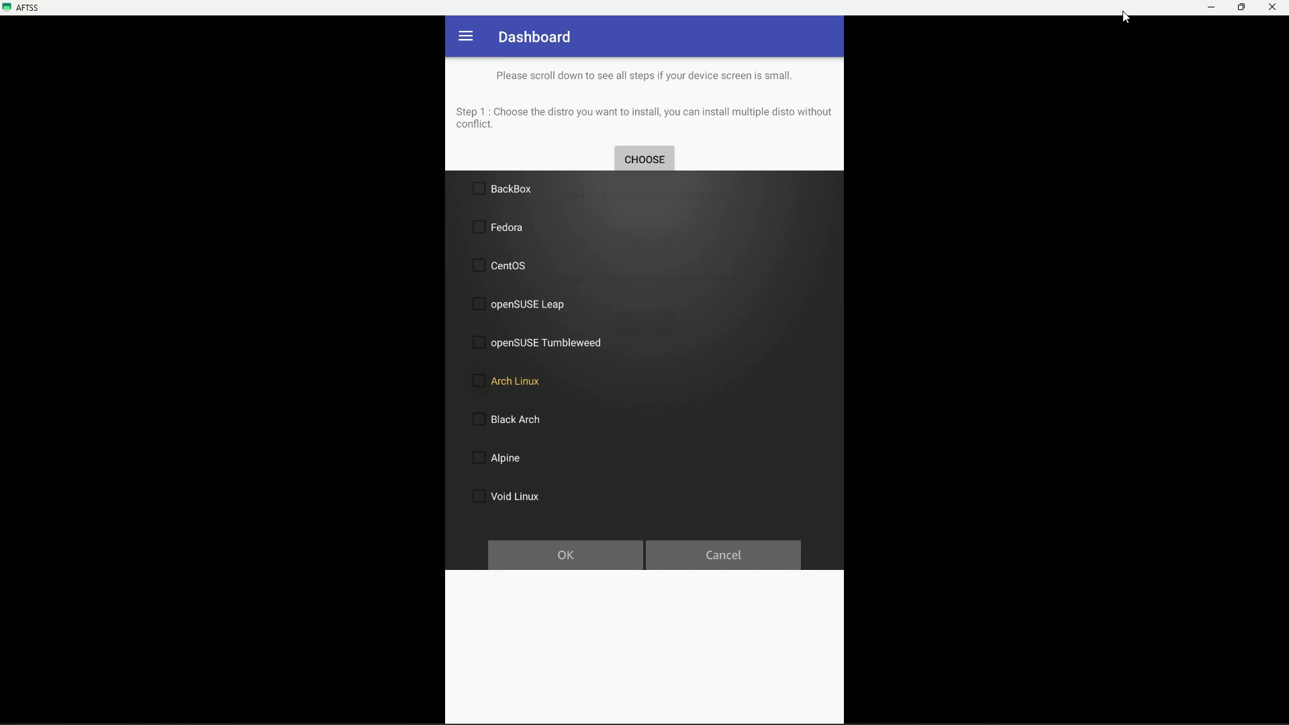
{"action": "key", "text": "Down"}
{"action": "key", "text": "Down"}
{"action": "key", "text": "Down"}
{"action": "key", "text": "Down"}
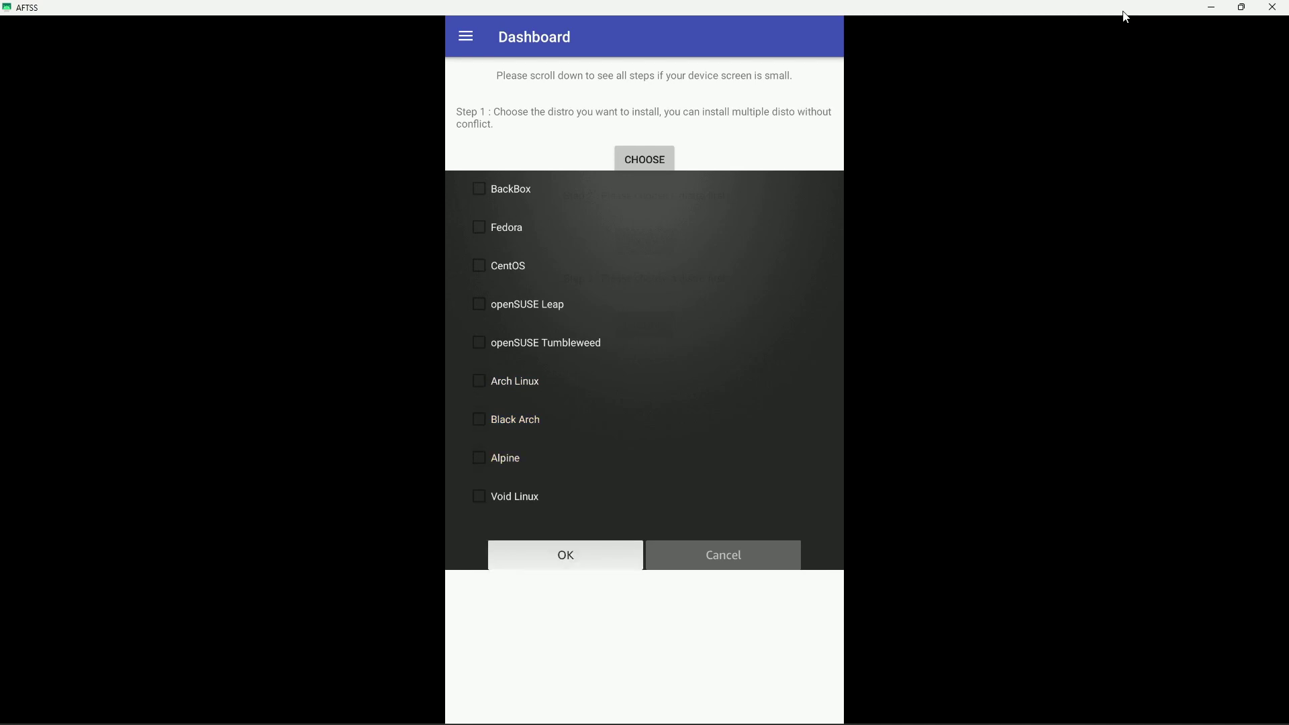
{"action": "key", "text": "Up"}
{"action": "key", "text": "Up"}
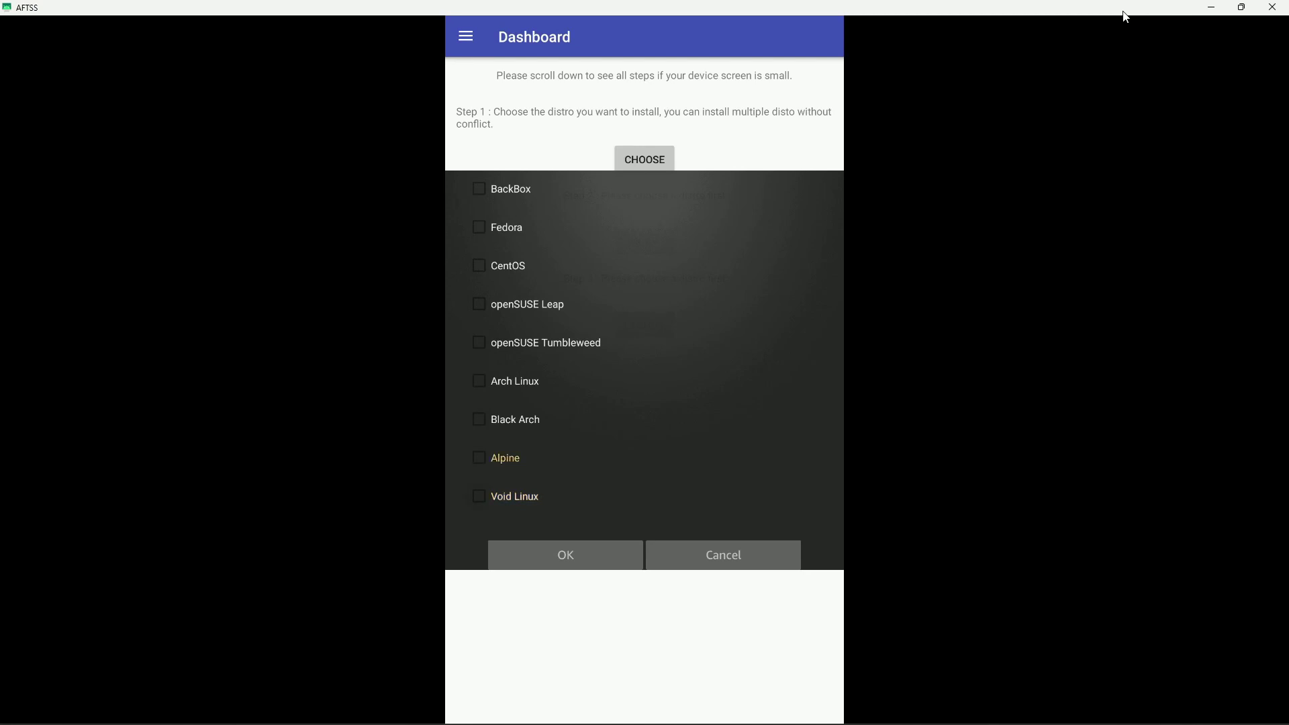
{"action": "key", "text": "Up"}
{"action": "key", "text": "Up"}
{"action": "key", "text": "Up"}
{"action": "key", "text": "Up"}
{"action": "key", "text": "Up"}
{"action": "key", "text": "Up"}
{"action": "key", "text": "Up"}
{"action": "key", "text": "Up"}
{"action": "key", "text": "Up"}
{"action": "key", "text": "Up"}
{"action": "key", "text": "Up"}
{"action": "key", "text": "Up"}
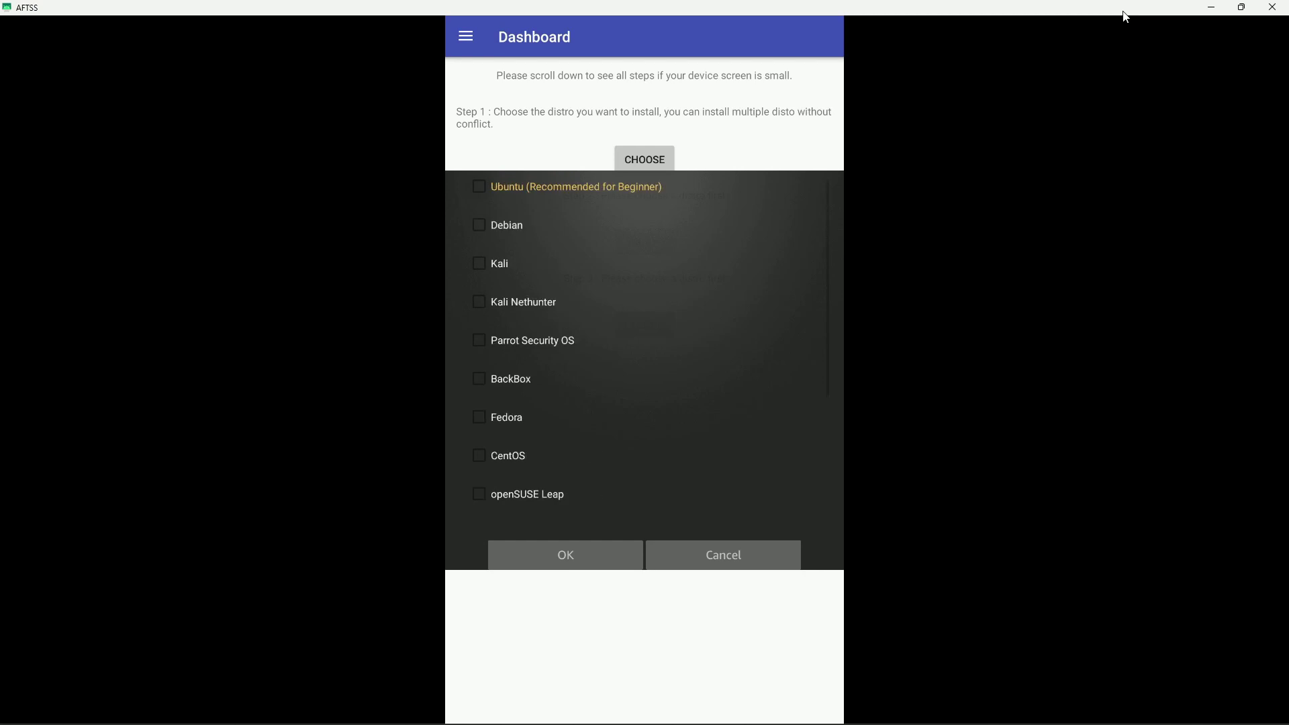
{"action": "key", "text": "Down"}
{"action": "key", "text": "Down"}
{"action": "key", "text": "Down"}
{"action": "key", "text": "Down"}
{"action": "key", "text": "Down"}
{"action": "key", "text": "Down"}
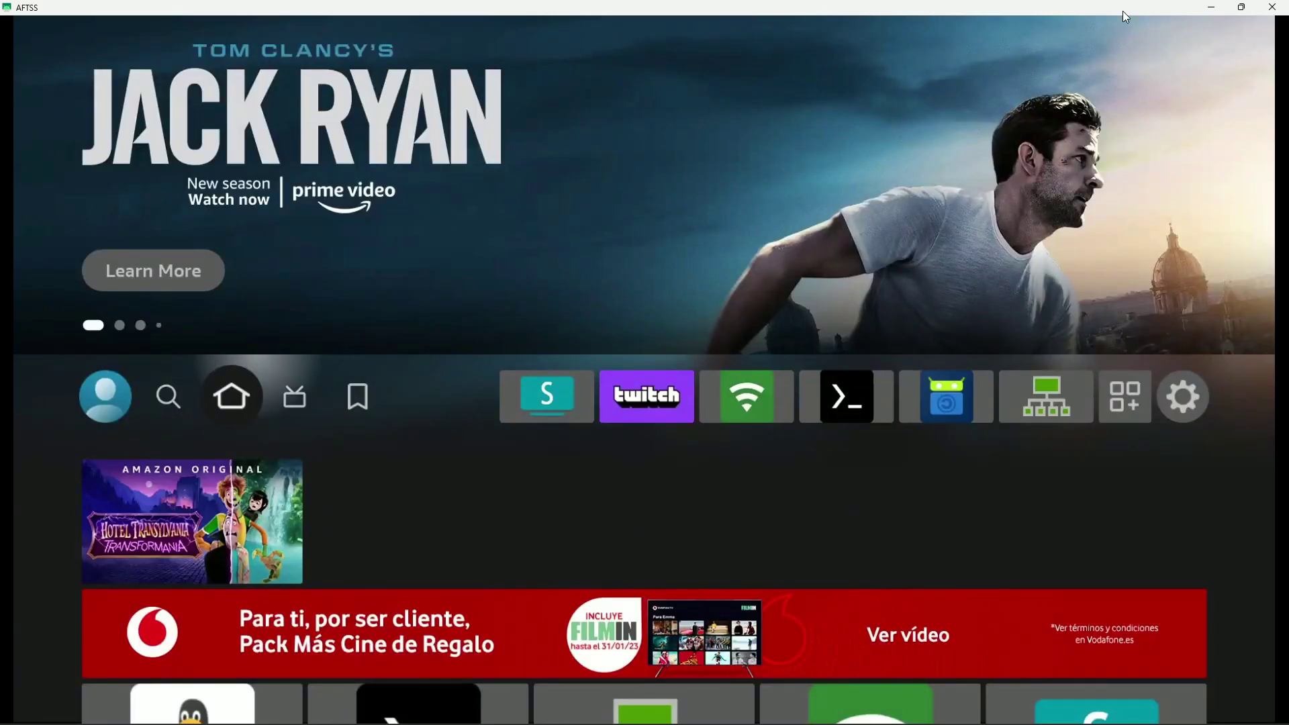
- Move right along the Fire TV home app row and launch AnLinux
{"action": "key", "text": "Right"}
{"action": "key", "text": "Right"}
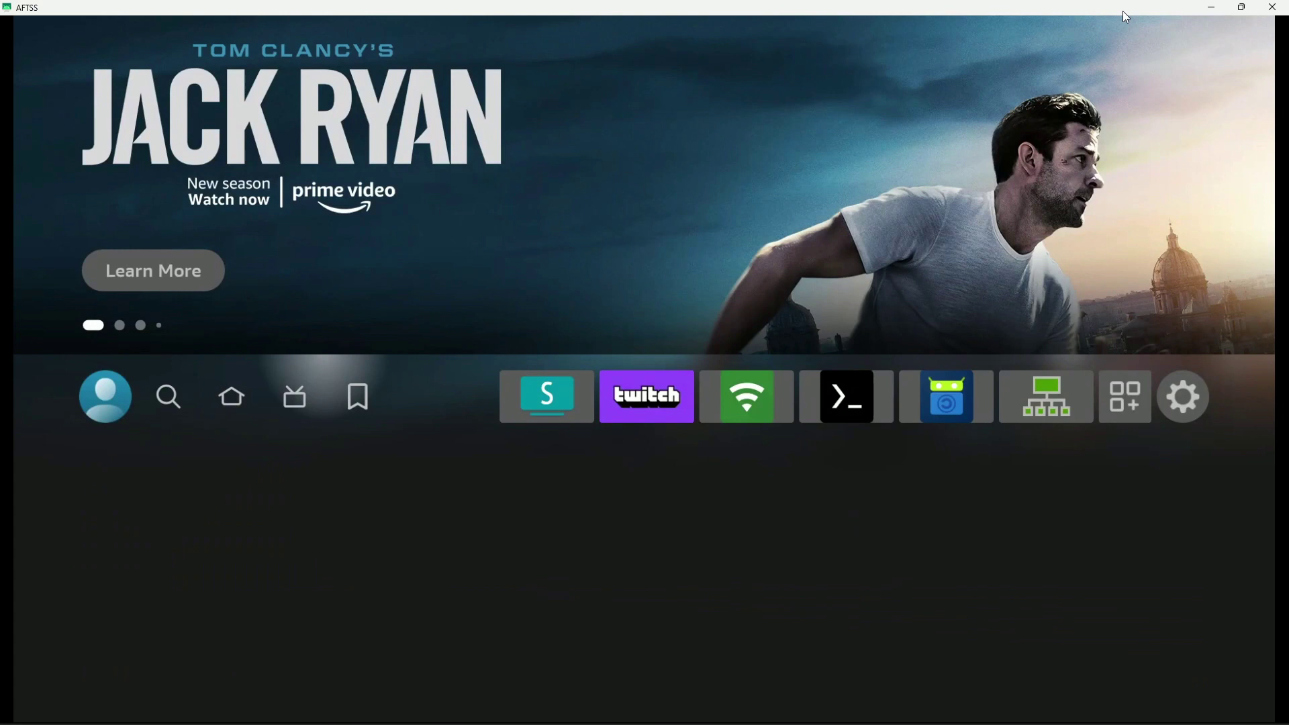
{"action": "key", "text": "Right"}
{"action": "key", "text": "Right"}
{"action": "key", "text": "Right"}
{"action": "key", "text": "Right"}
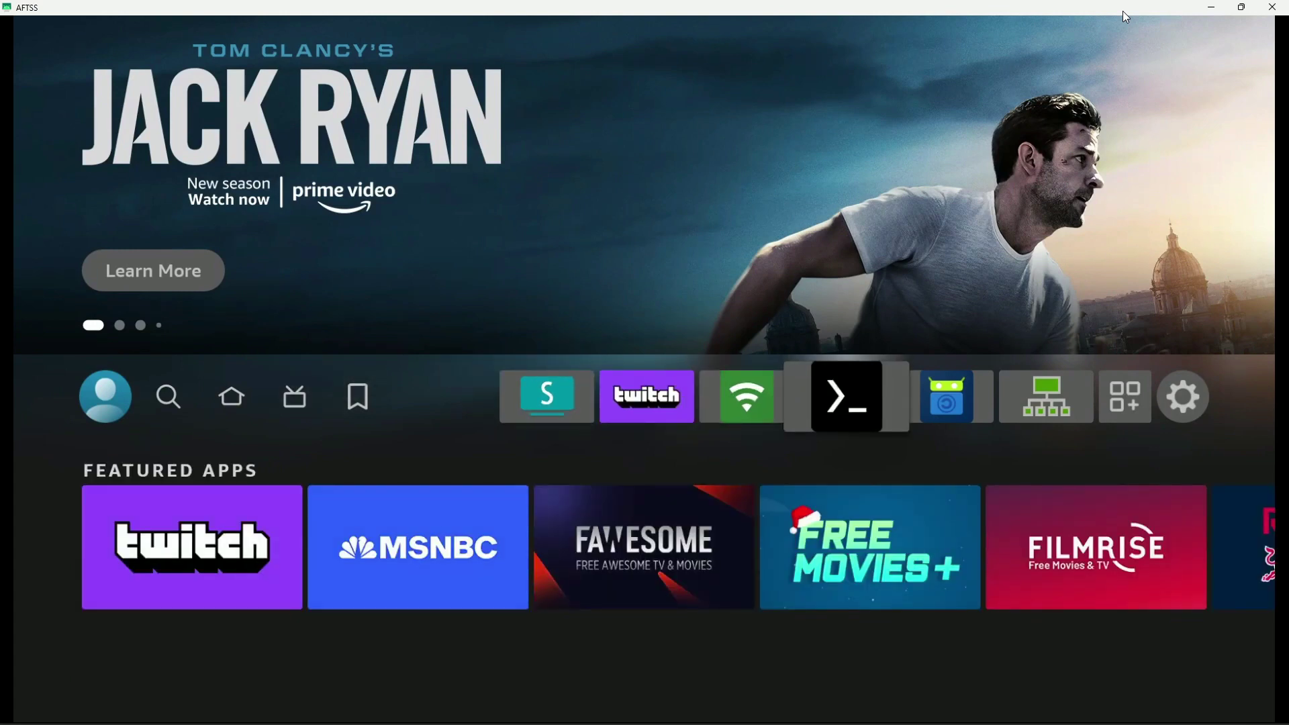
{"action": "key", "text": "Right"}
{"action": "key", "text": "Right"}
{"action": "key", "text": "Right"}
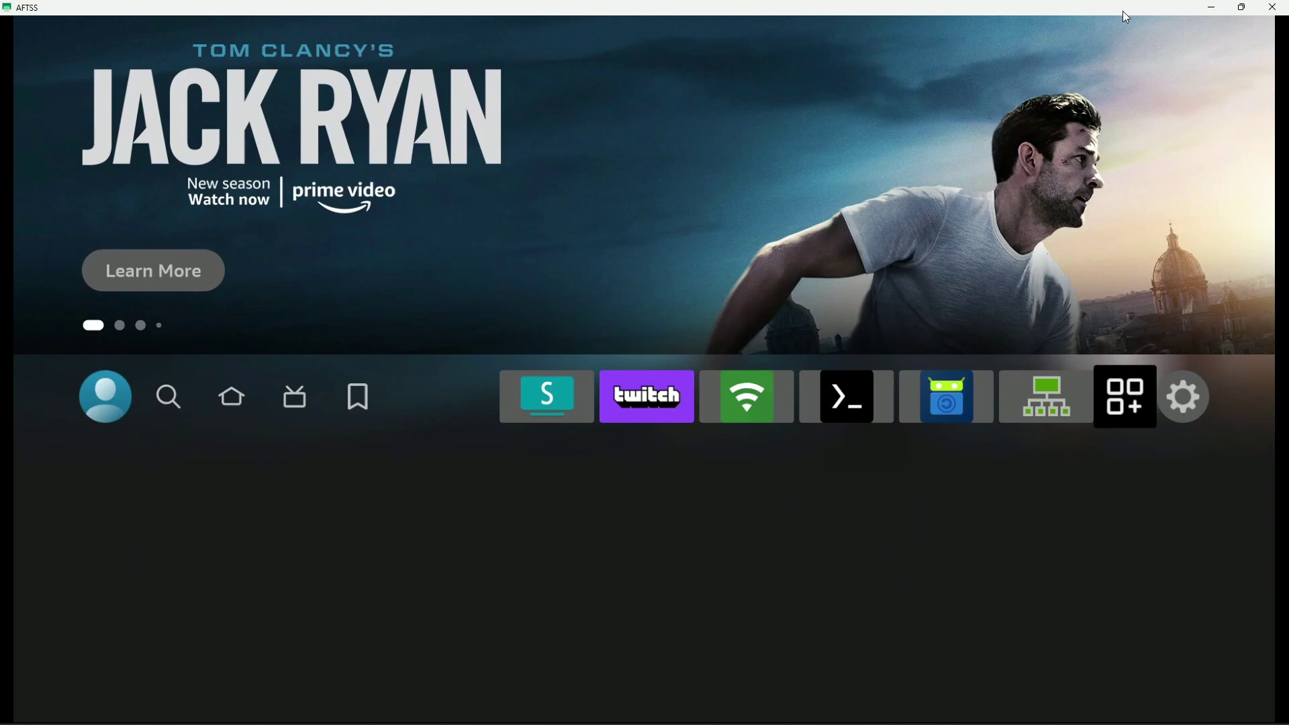
{"action": "key", "text": "Return"}
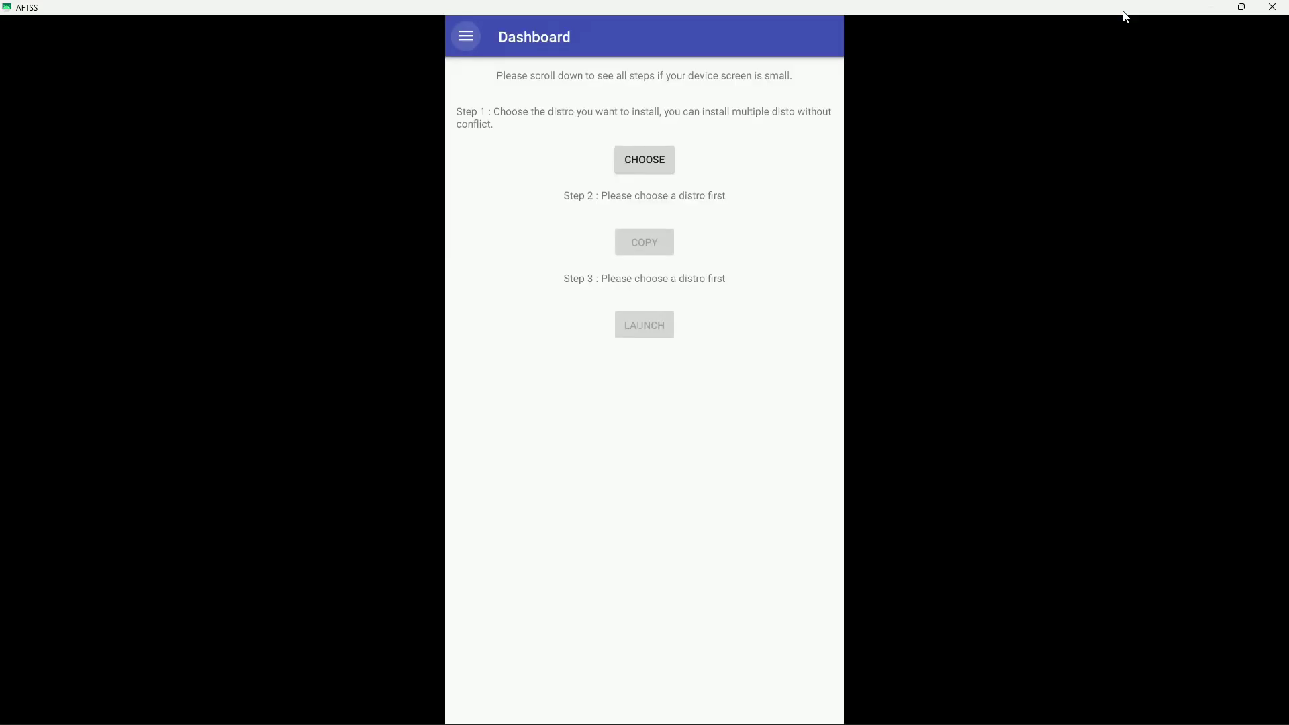
- Tick Ubuntu in the distro chooser and confirm it with OK
{"action": "key", "text": "Escape"}
{"action": "key", "text": "Escape"}
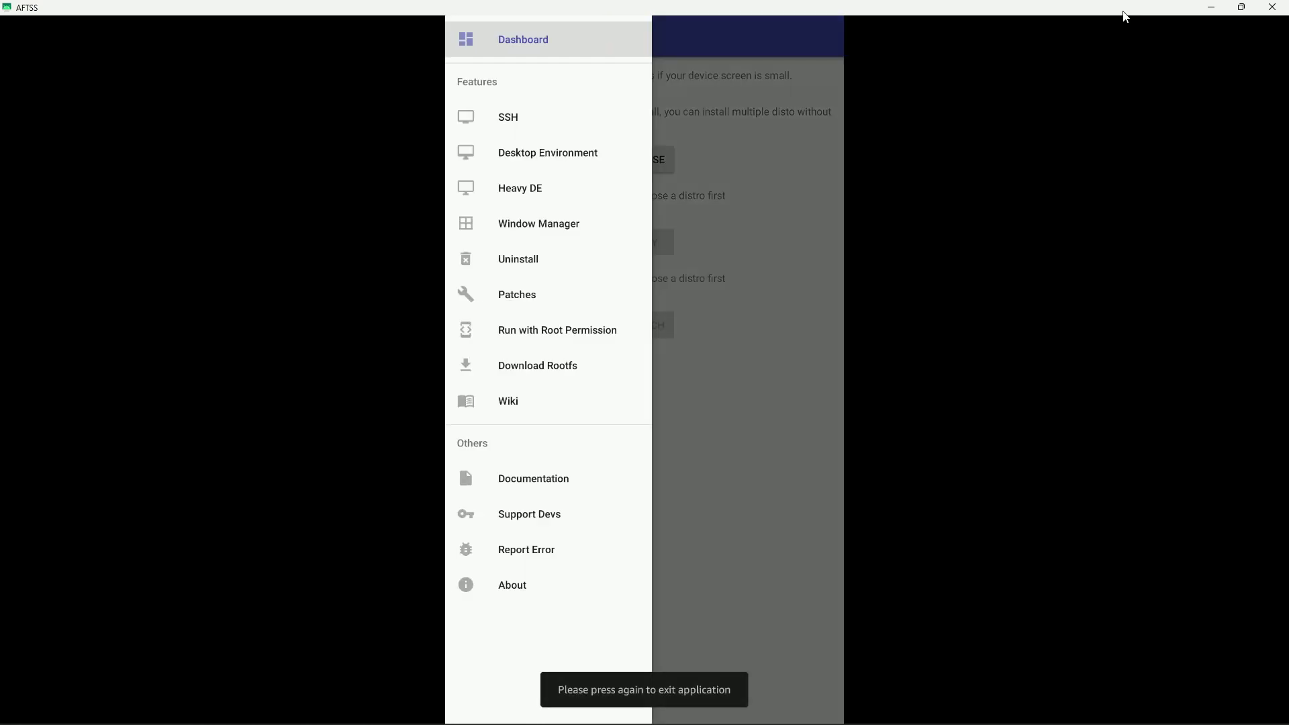
{"action": "key", "text": "Escape"}
{"action": "key", "text": "Return"}
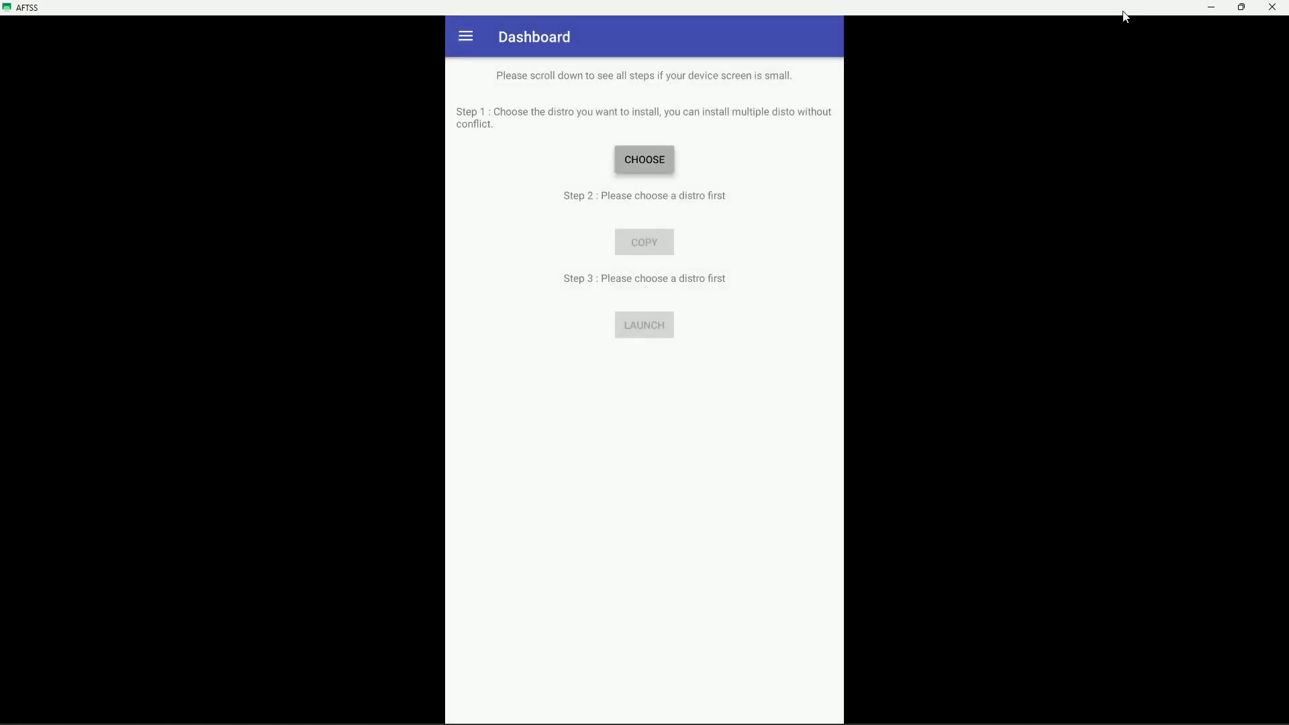
{"action": "key", "text": "Down"}
{"action": "key", "text": "Down"}
{"action": "key", "text": "Up"}
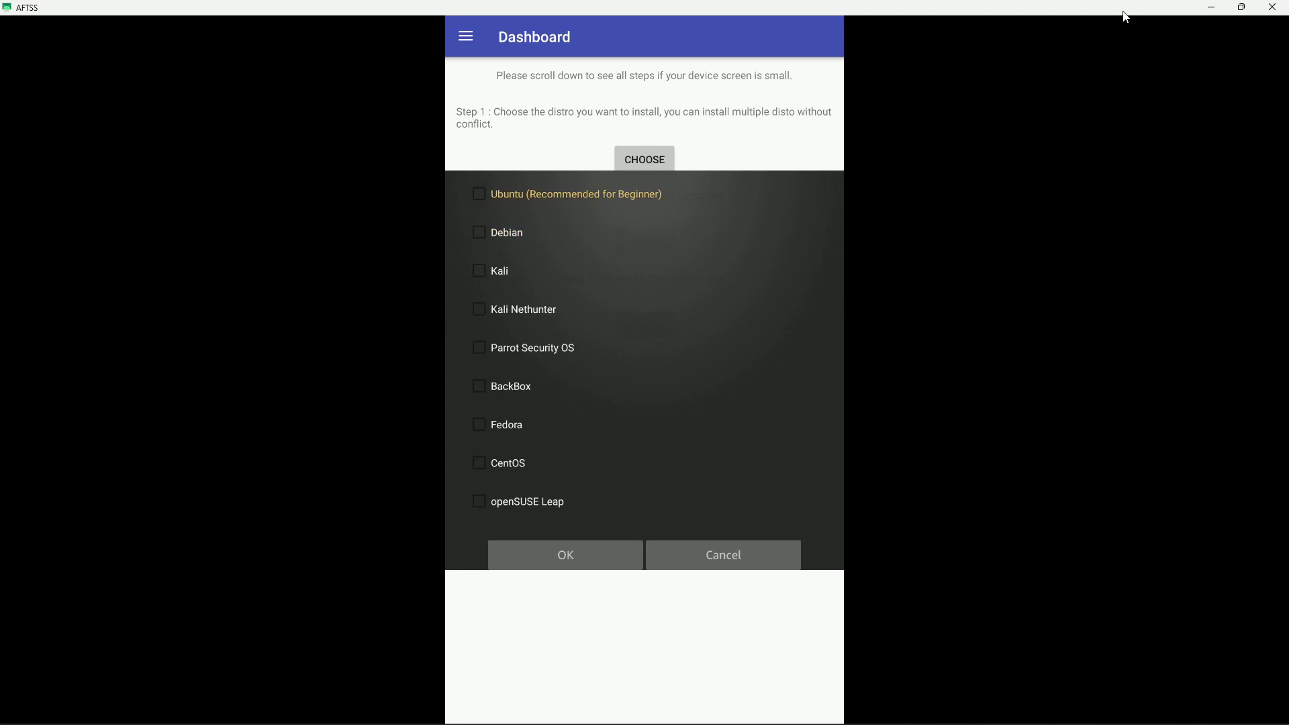
{"action": "key", "text": "space"}
{"action": "key", "text": "Down"}
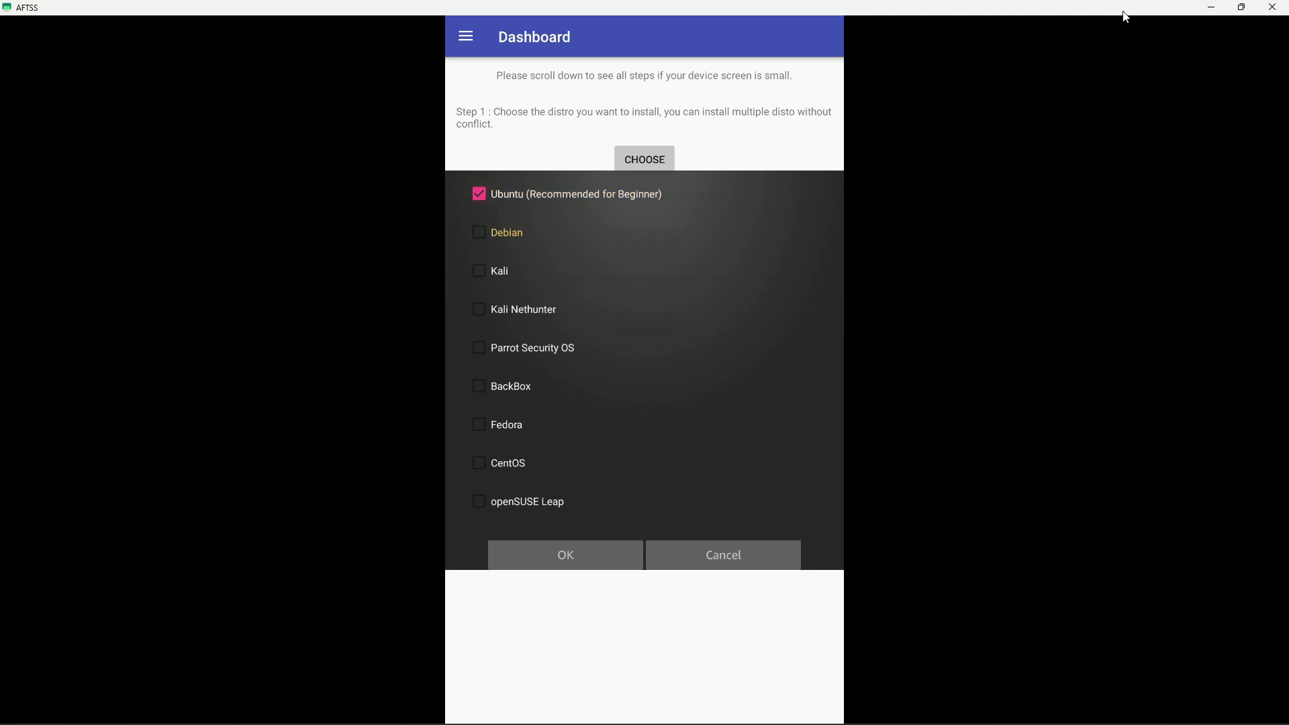
{"action": "key", "text": "Down"}
{"action": "key", "text": "Down"}
{"action": "key", "text": "Down"}
{"action": "key", "text": "Down"}
{"action": "key", "text": "Down"}
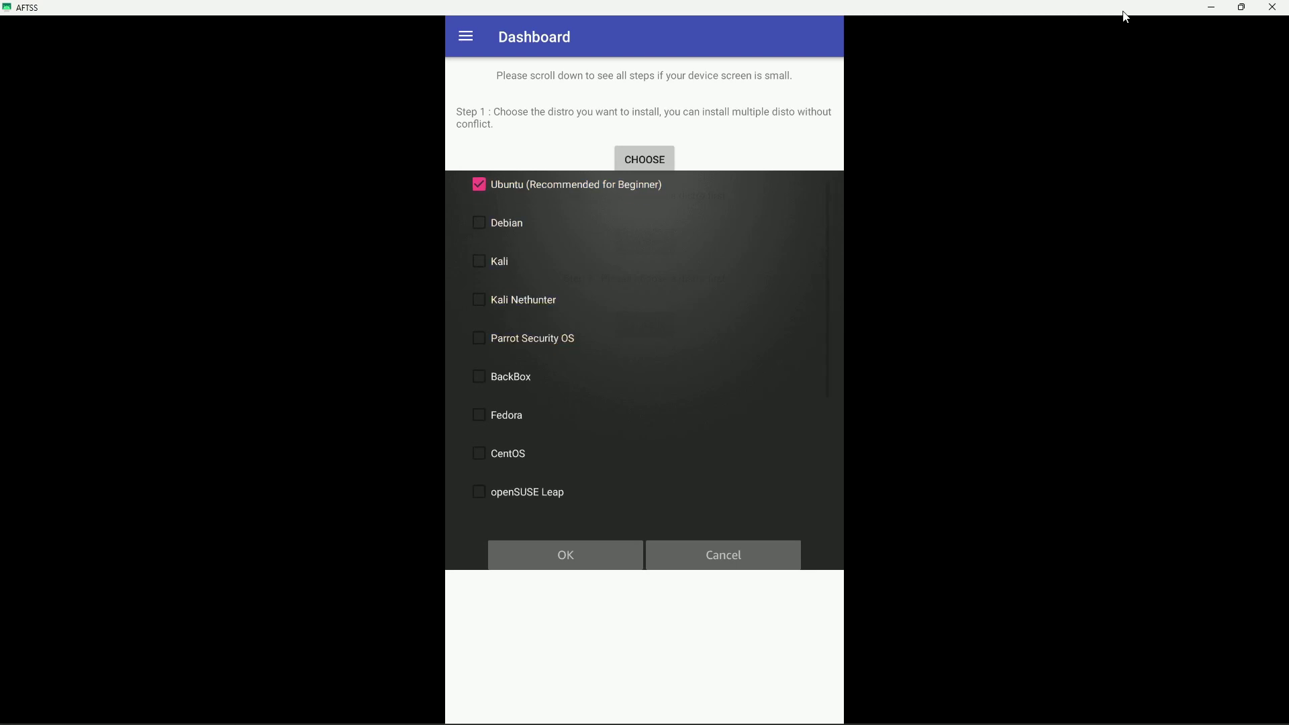
{"action": "key", "text": "Down"}
{"action": "key", "text": "Down"}
{"action": "key", "text": "Down"}
{"action": "key", "text": "Return"}
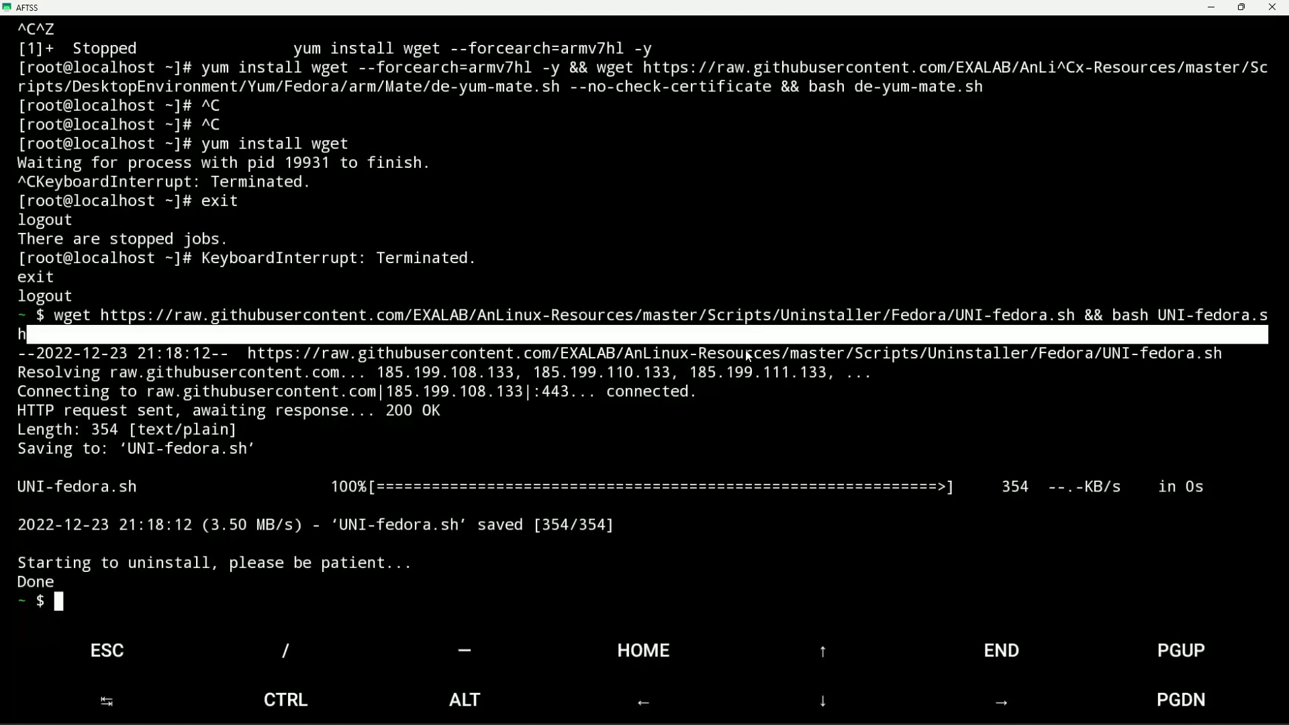
- Paste the copied Ubuntu install command into Termux so the rootfs download starts
{"action": "left_click", "coordinate": [747, 353]}
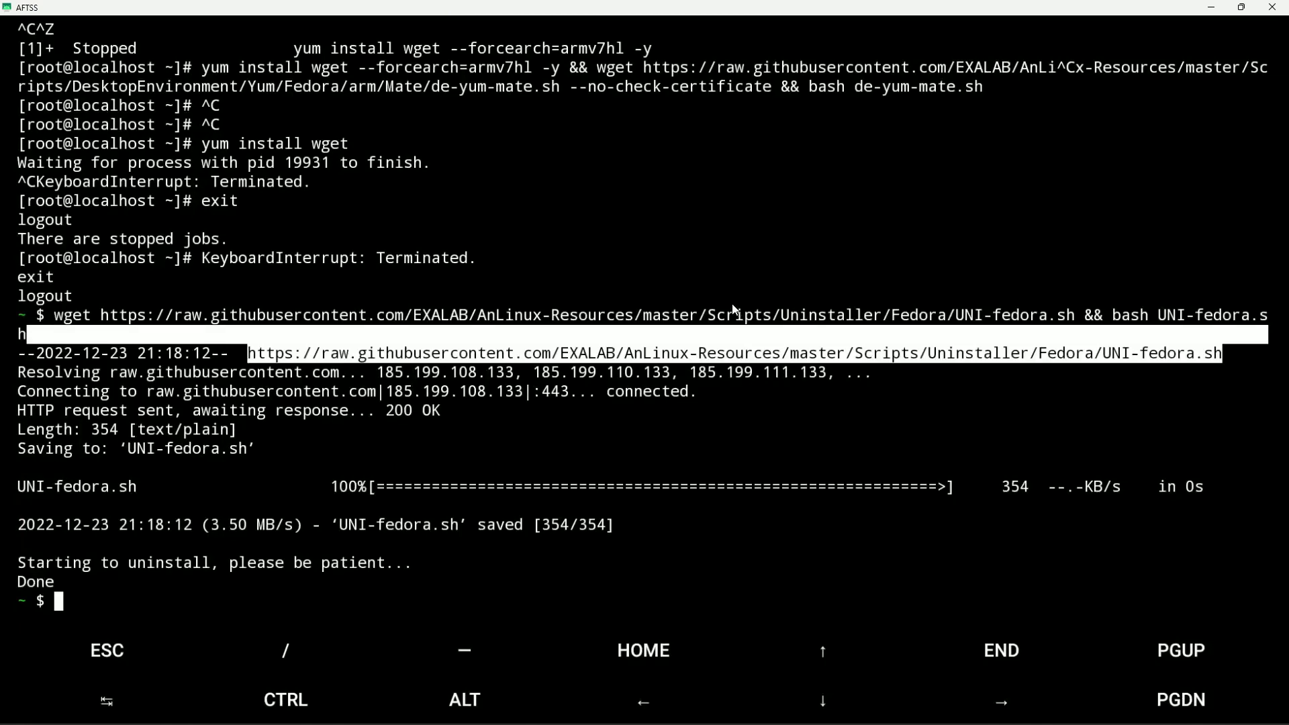
{"action": "left_click", "coordinate": [699, 363]}
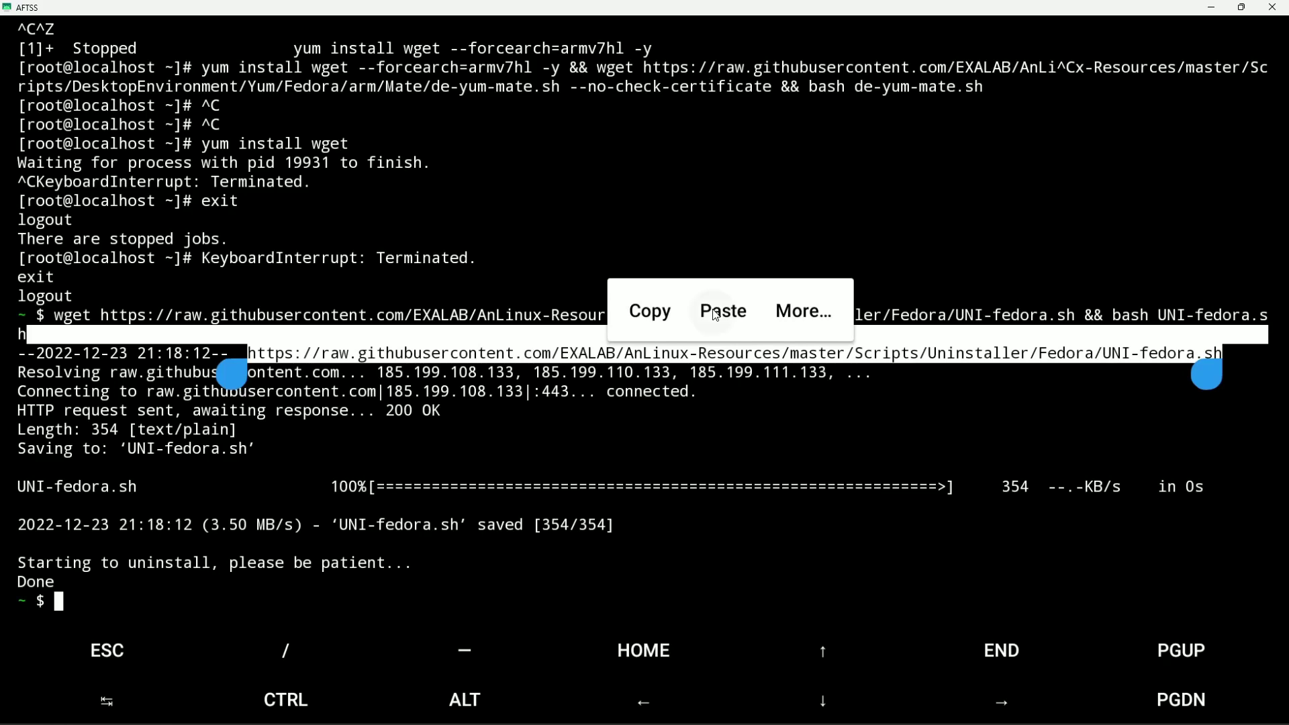
{"action": "left_click", "coordinate": [715, 314]}
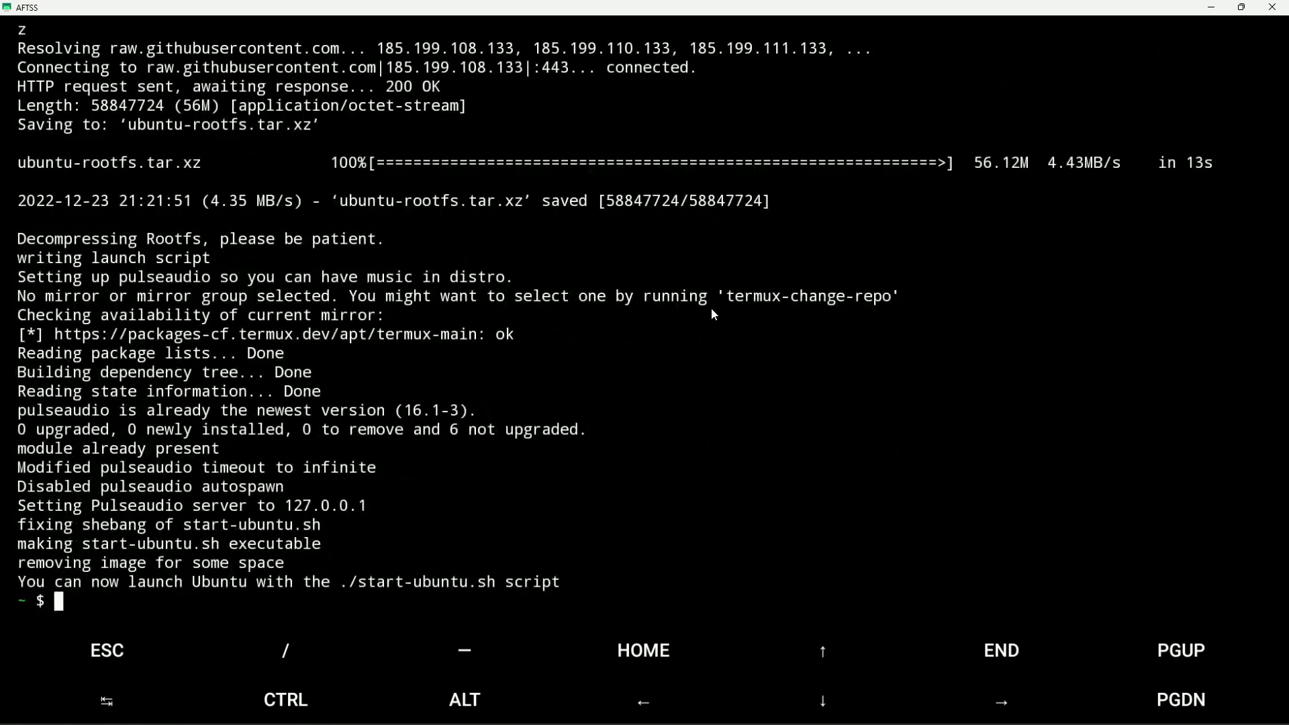
{"action": "type", "text": "./"}
{"action": "type", "text": "st"}
{"action": "type", "text": "r"}
- Correct the typo and run ./start-ubuntu.sh to enter Ubuntu as root
{"action": "key", "text": "BackSpace"}
{"action": "type", "text": "a"}
{"action": "key", "text": "Tab"}
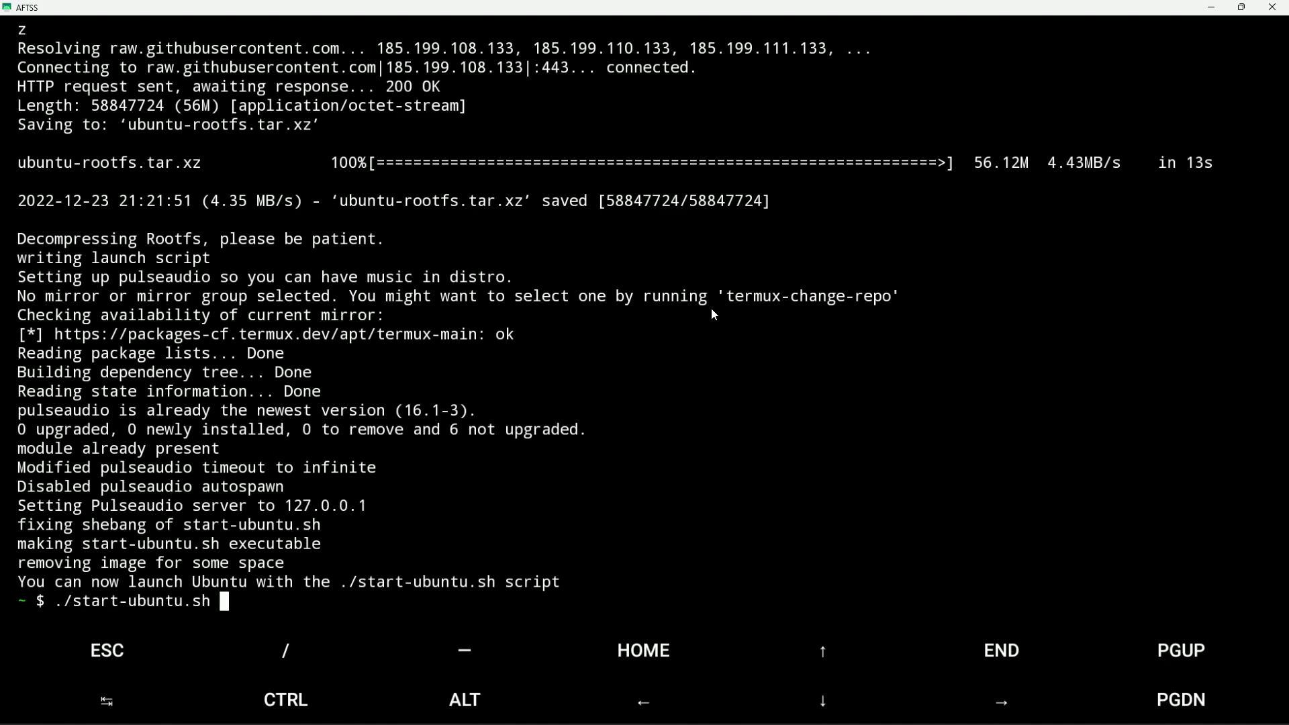
{"action": "key", "text": "Return"}
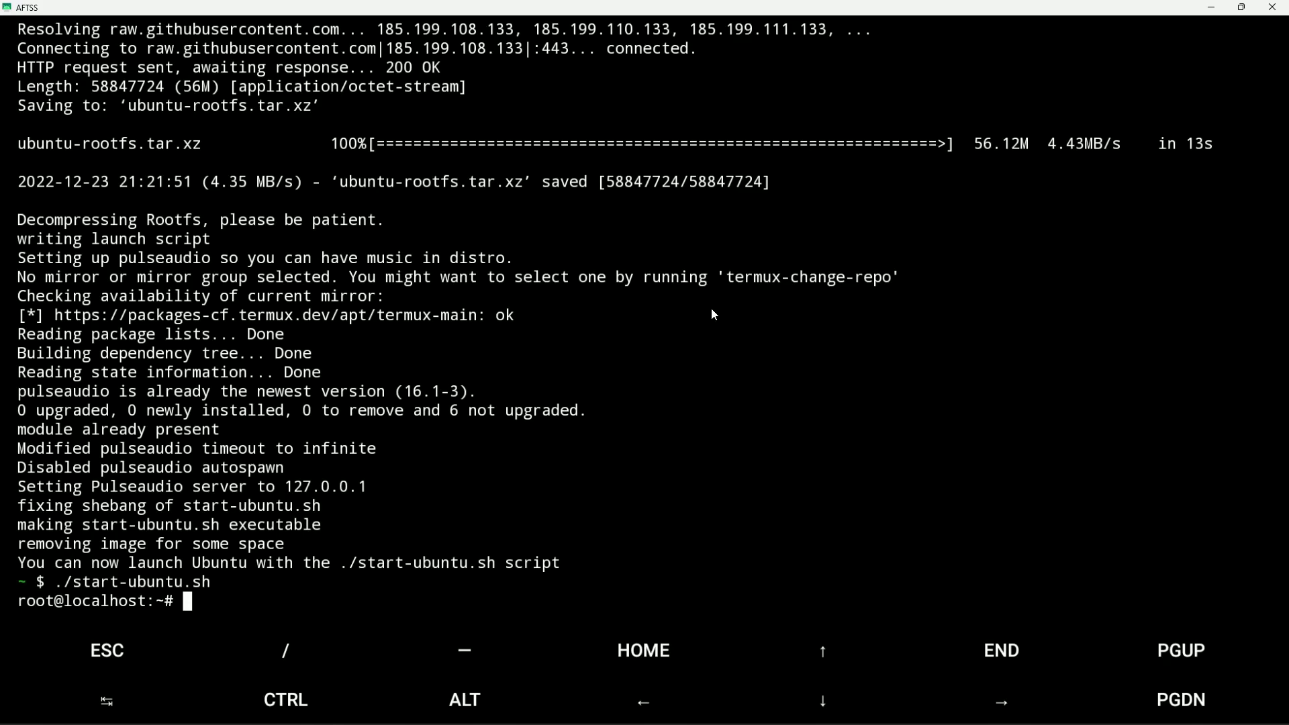
- Return to the home screen, reopen AnLinux and go to the Heavy DE page
{"action": "key", "text": "Home"}
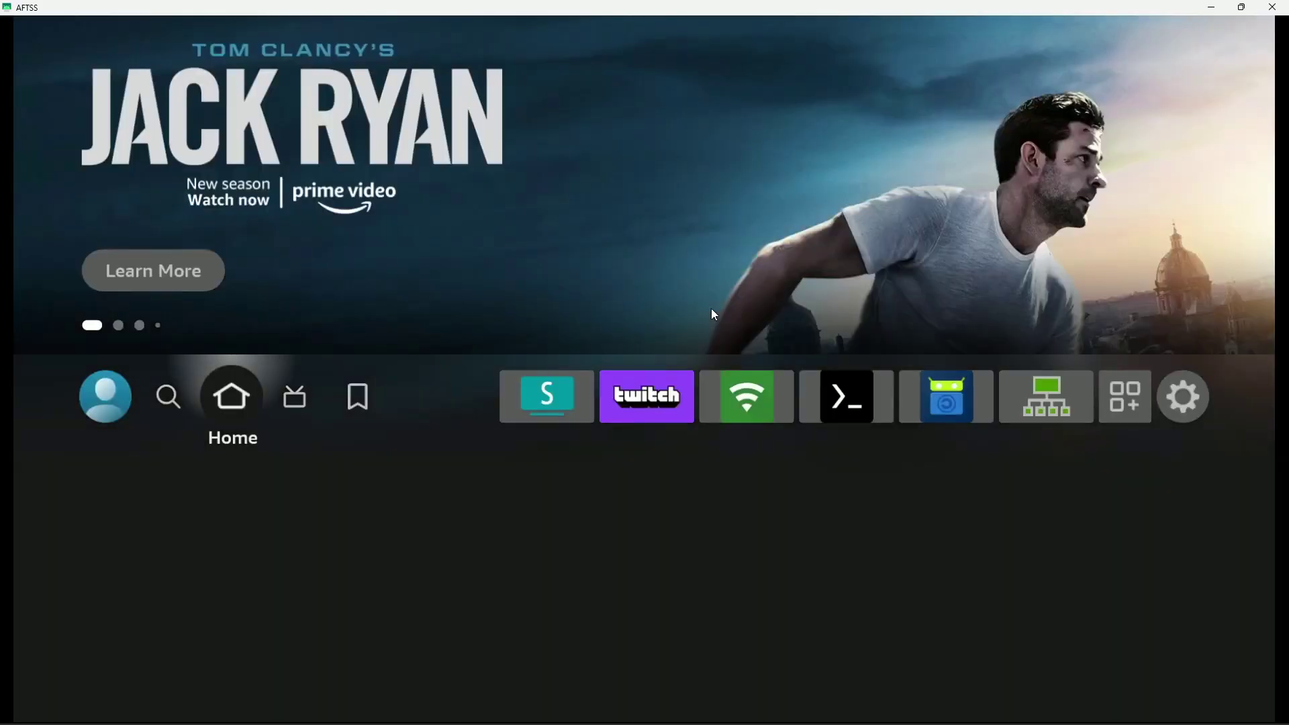
{"action": "key", "text": "Right"}
{"action": "key", "text": "Right"}
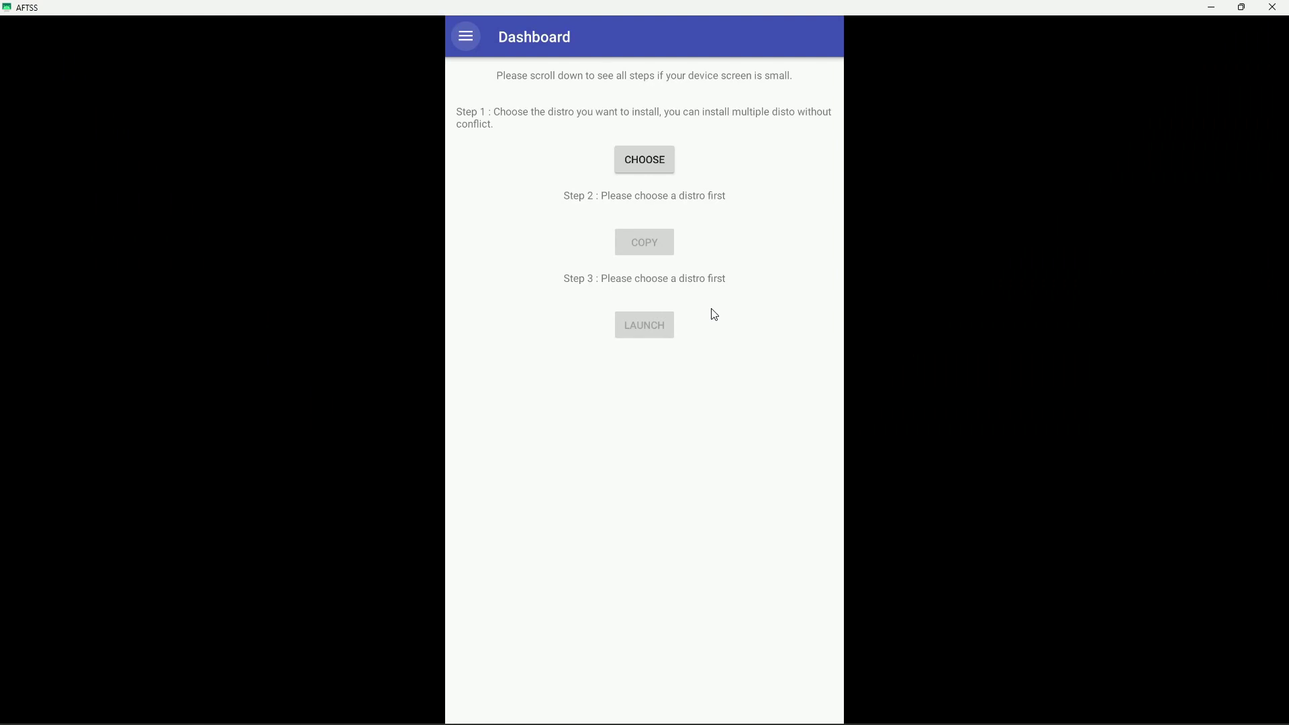
{"action": "key", "text": "Return"}
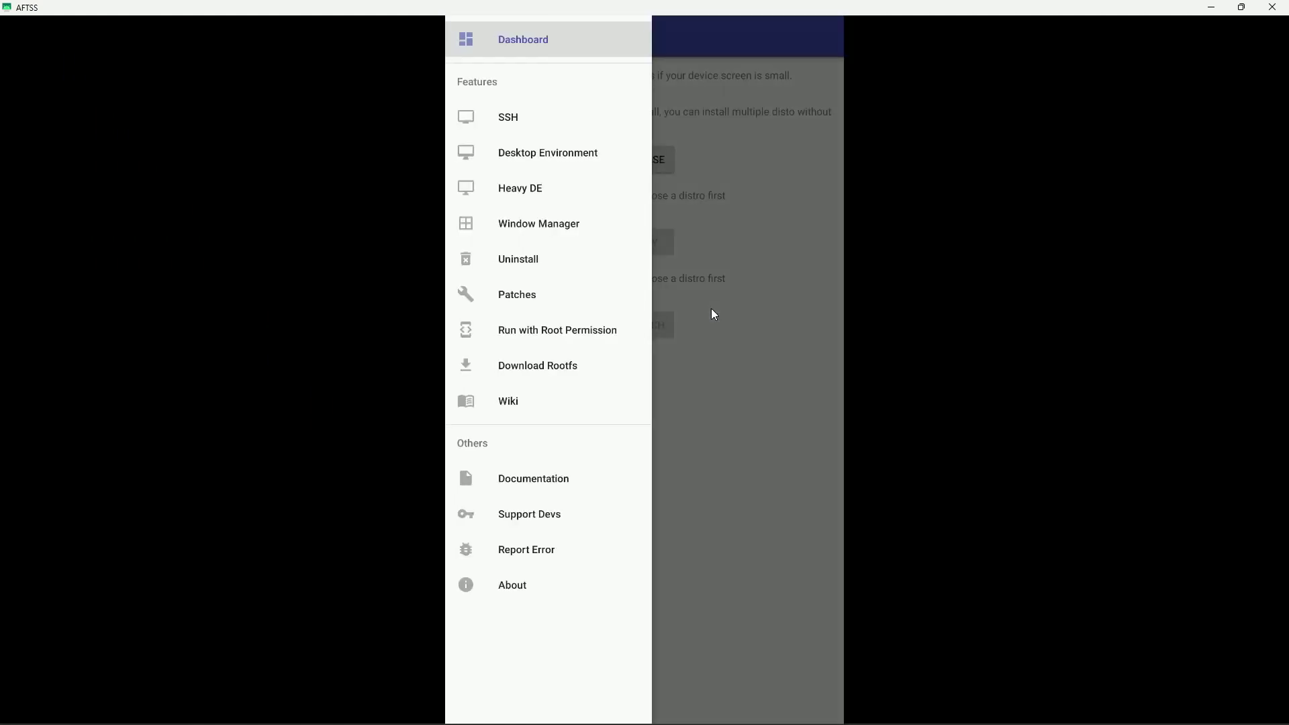
{"action": "key", "text": "Down"}
{"action": "key", "text": "Down"}
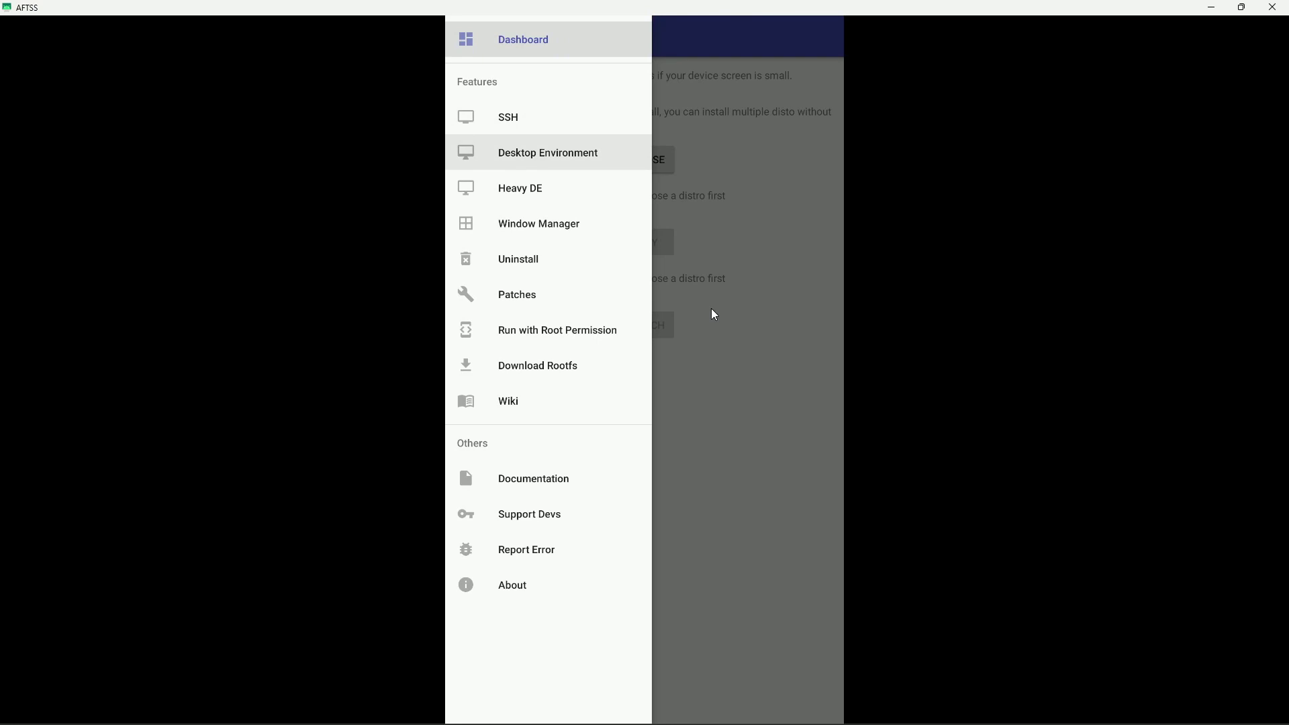
{"action": "key", "text": "Down"}
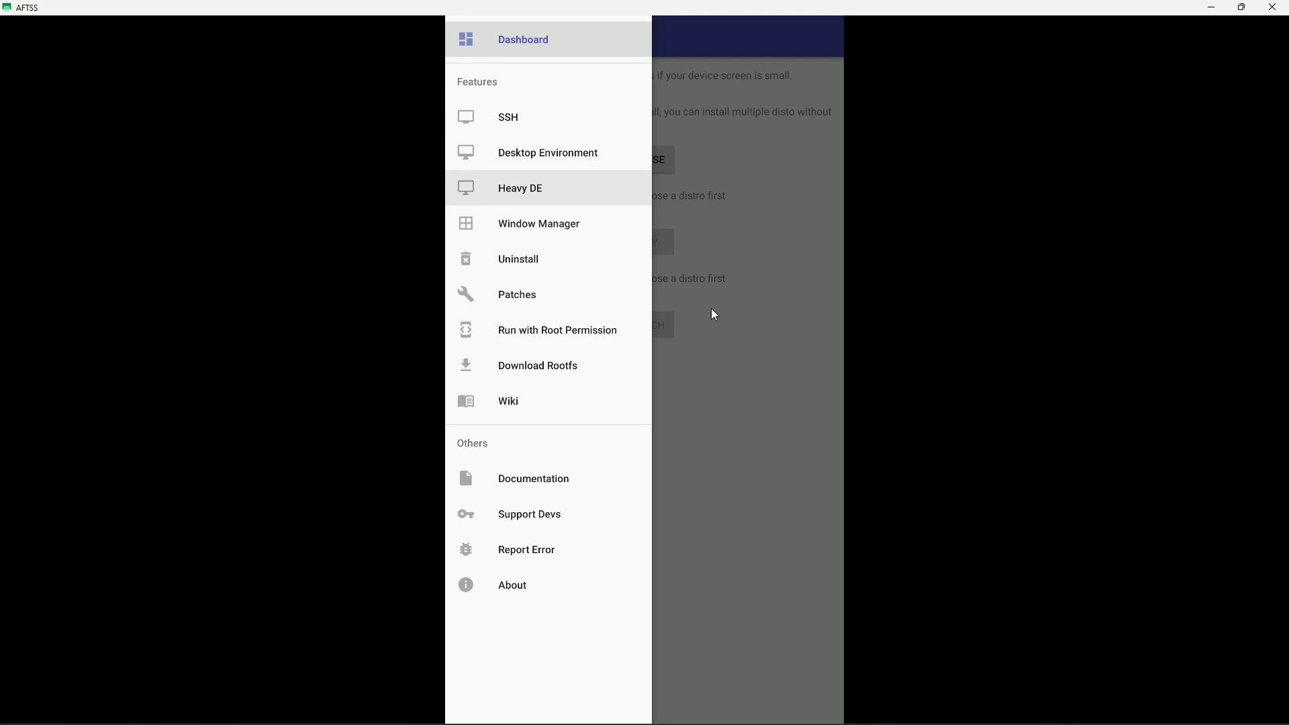
{"action": "key", "text": "Return"}
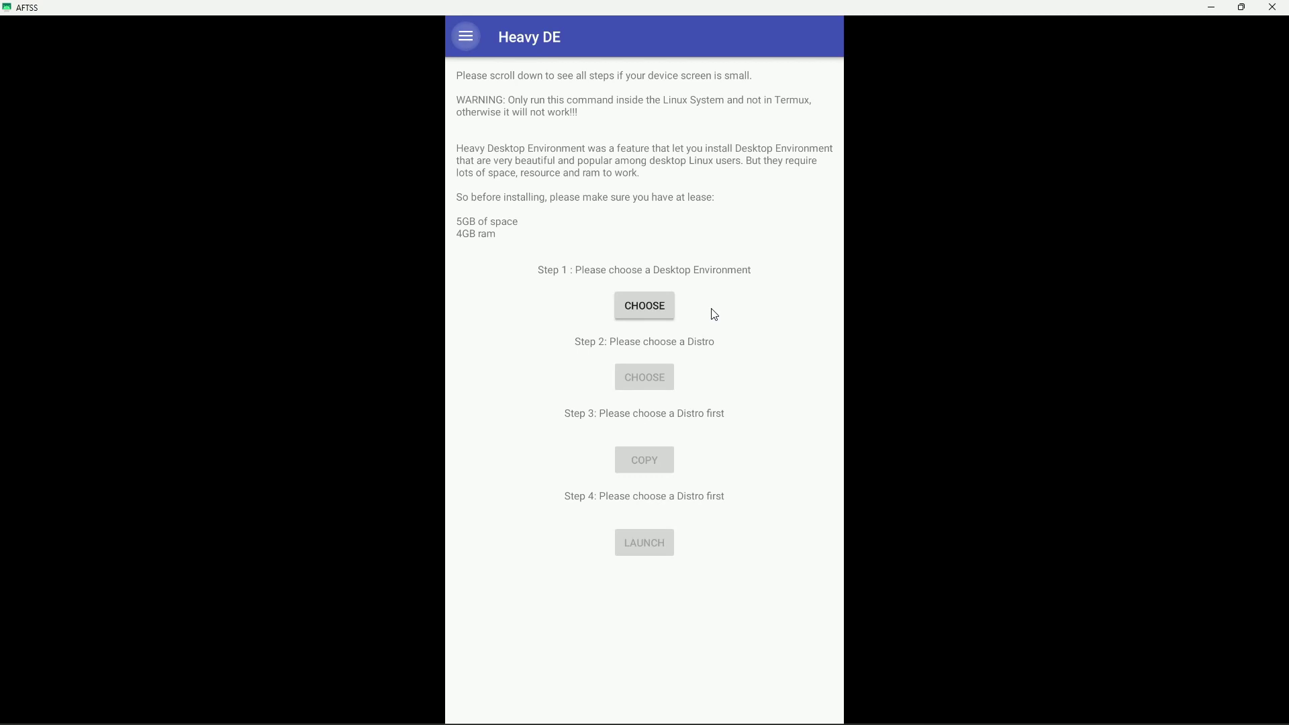
- Go to the Desktop Environment page from AnLinux's feature list
{"action": "key", "text": "Return"}
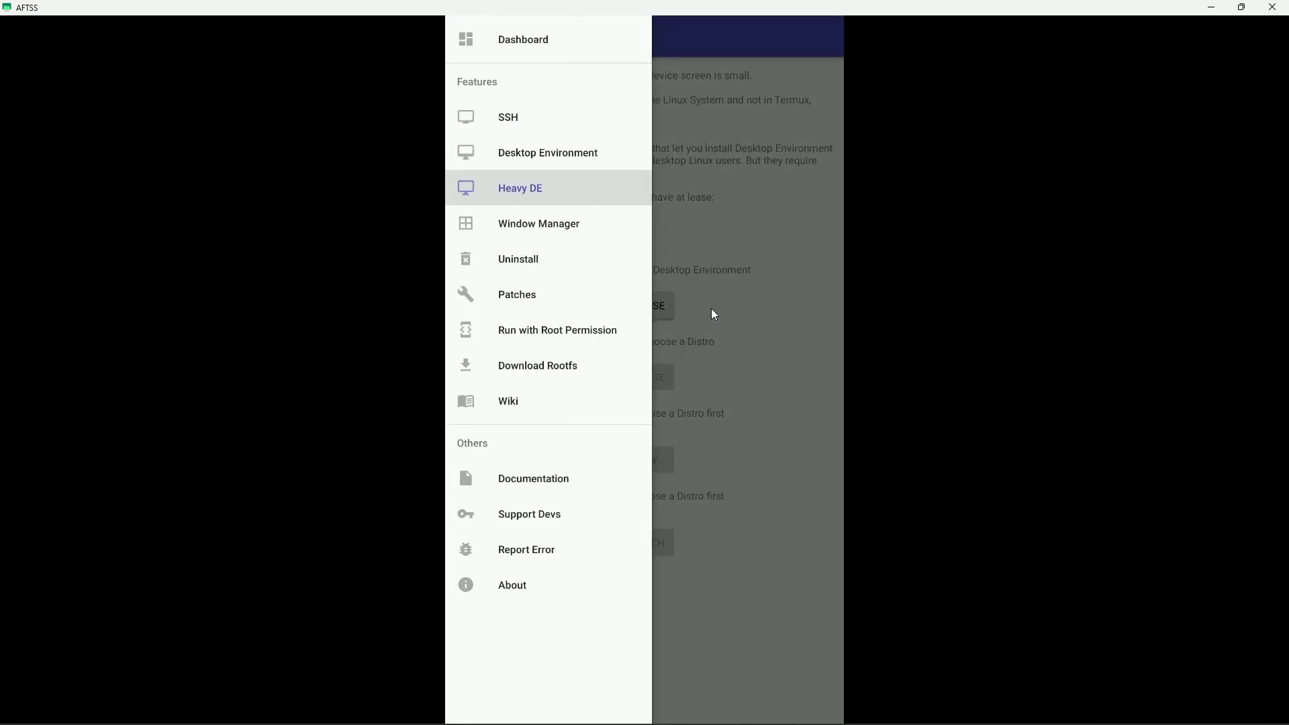
{"action": "key", "text": "Down"}
{"action": "key", "text": "Up"}
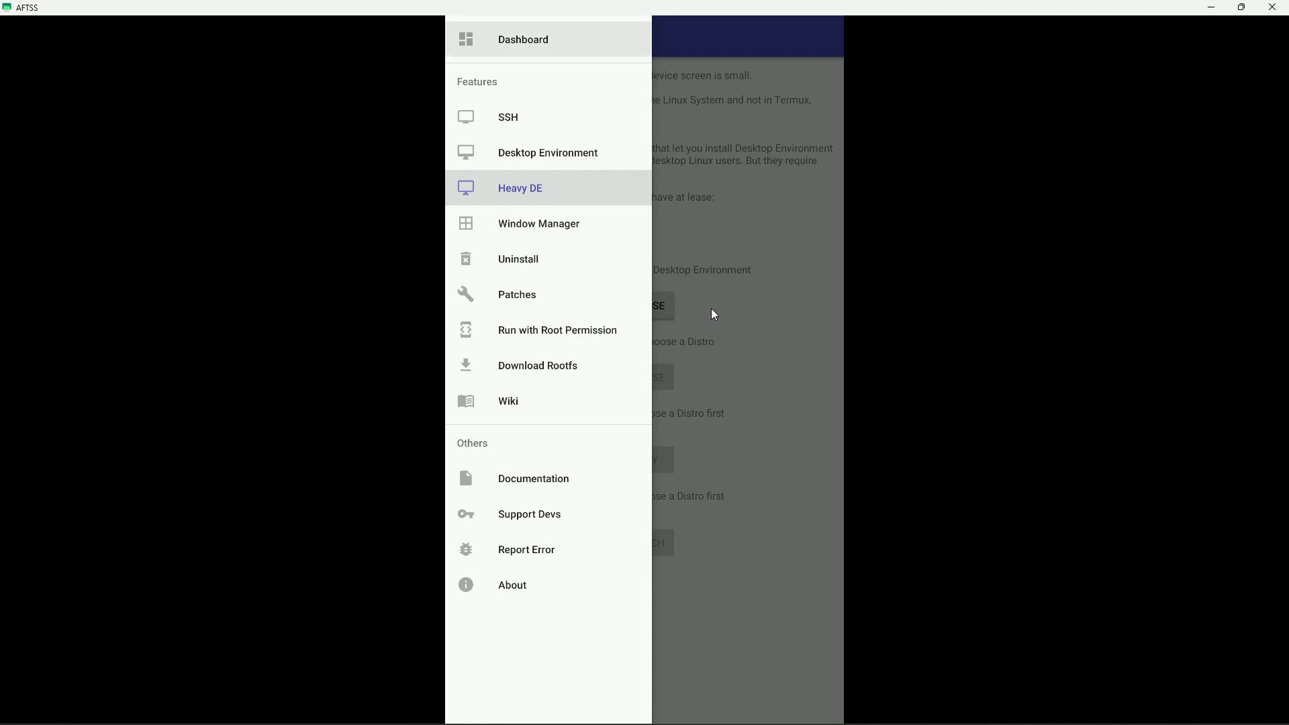
{"action": "key", "text": "Down"}
{"action": "key", "text": "Down"}
{"action": "key", "text": "Return"}
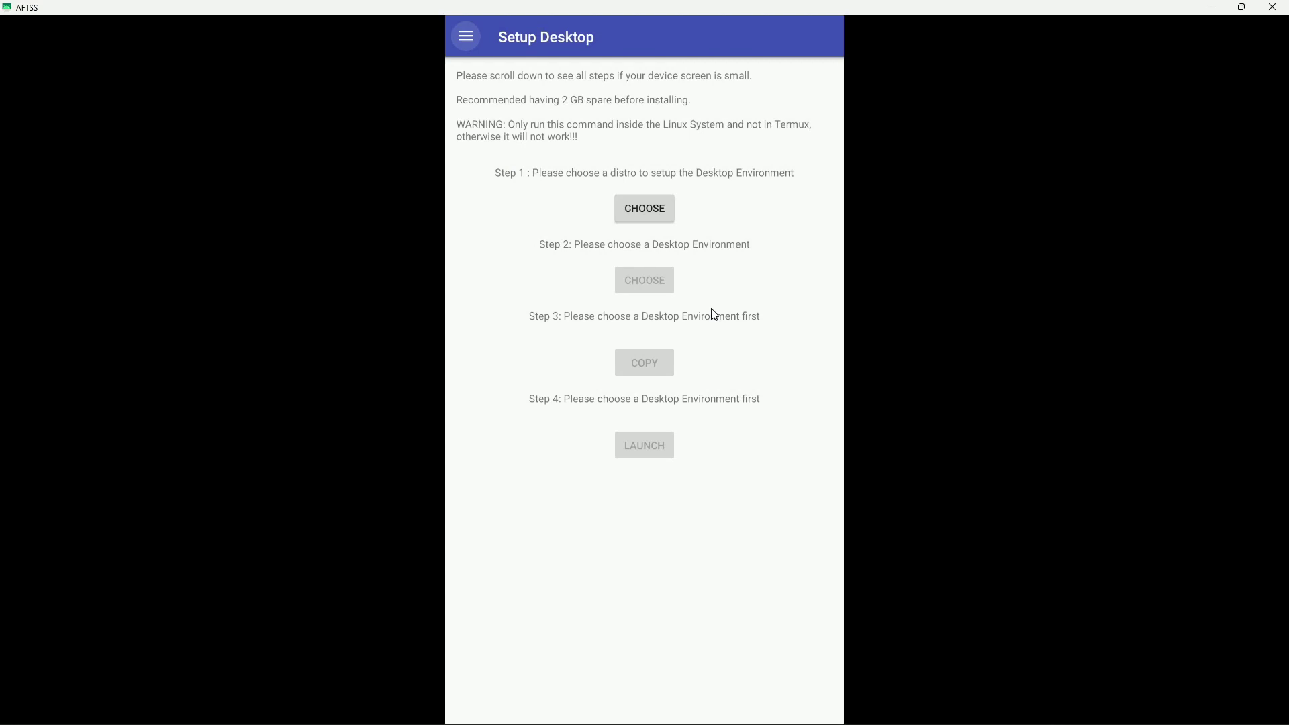
- Choose Ubuntu as the Step 1 distro and confirm with OK
{"action": "key", "text": "Tab"}
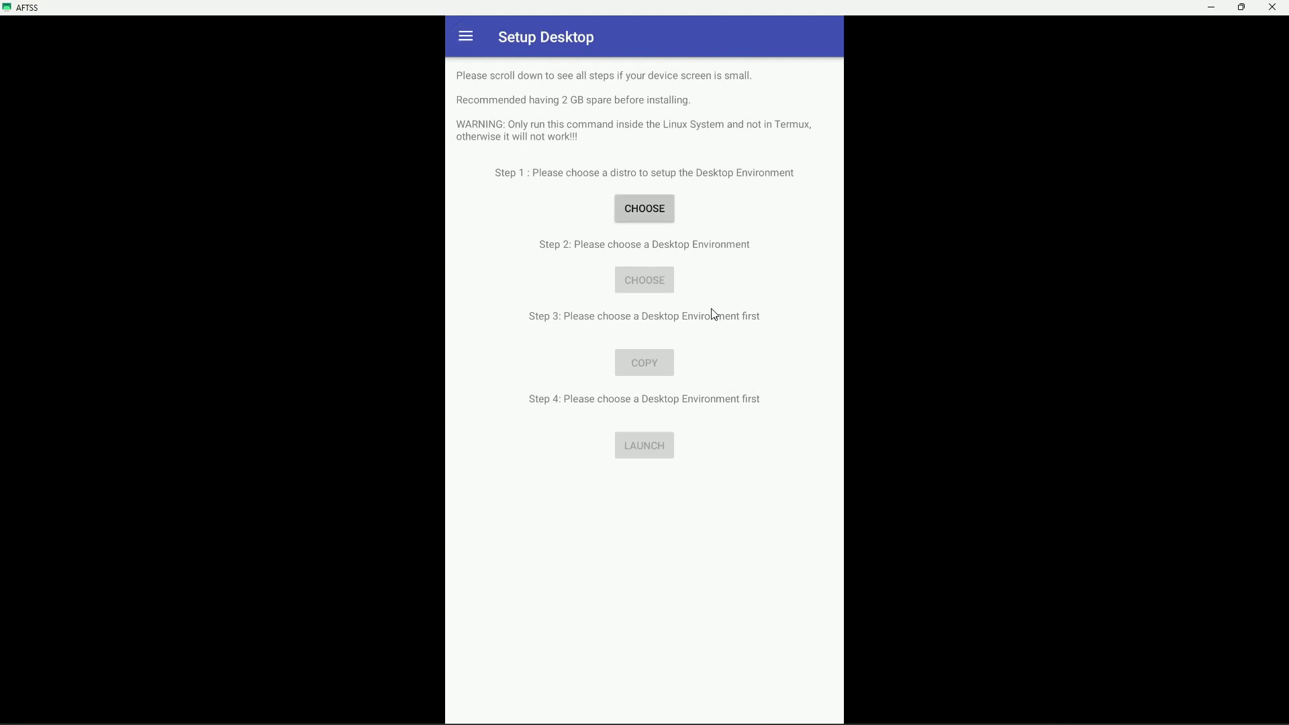
{"action": "key", "text": "Return"}
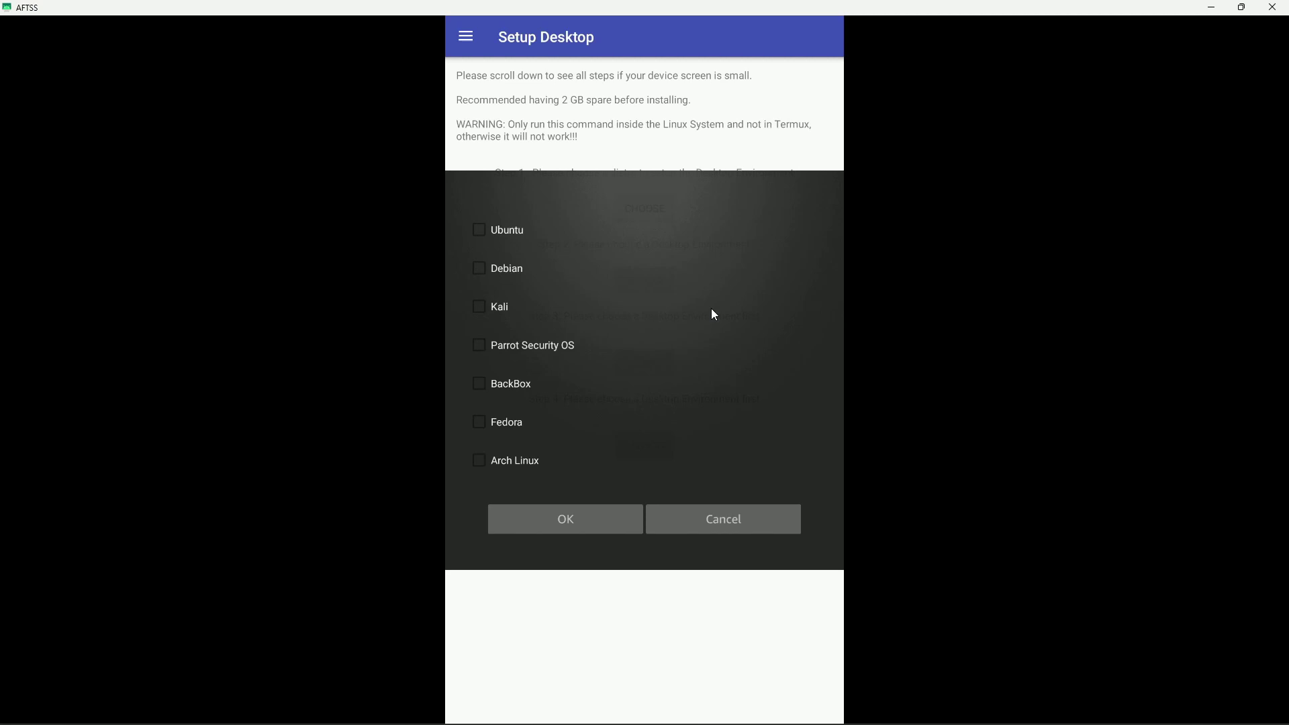
{"action": "key", "text": "Tab"}
{"action": "key", "text": "space"}
{"action": "key", "text": "Tab"}
{"action": "key", "text": "Tab"}
{"action": "key", "text": "Tab"}
{"action": "key", "text": "Tab"}
{"action": "key", "text": "Tab"}
{"action": "key", "text": "Tab"}
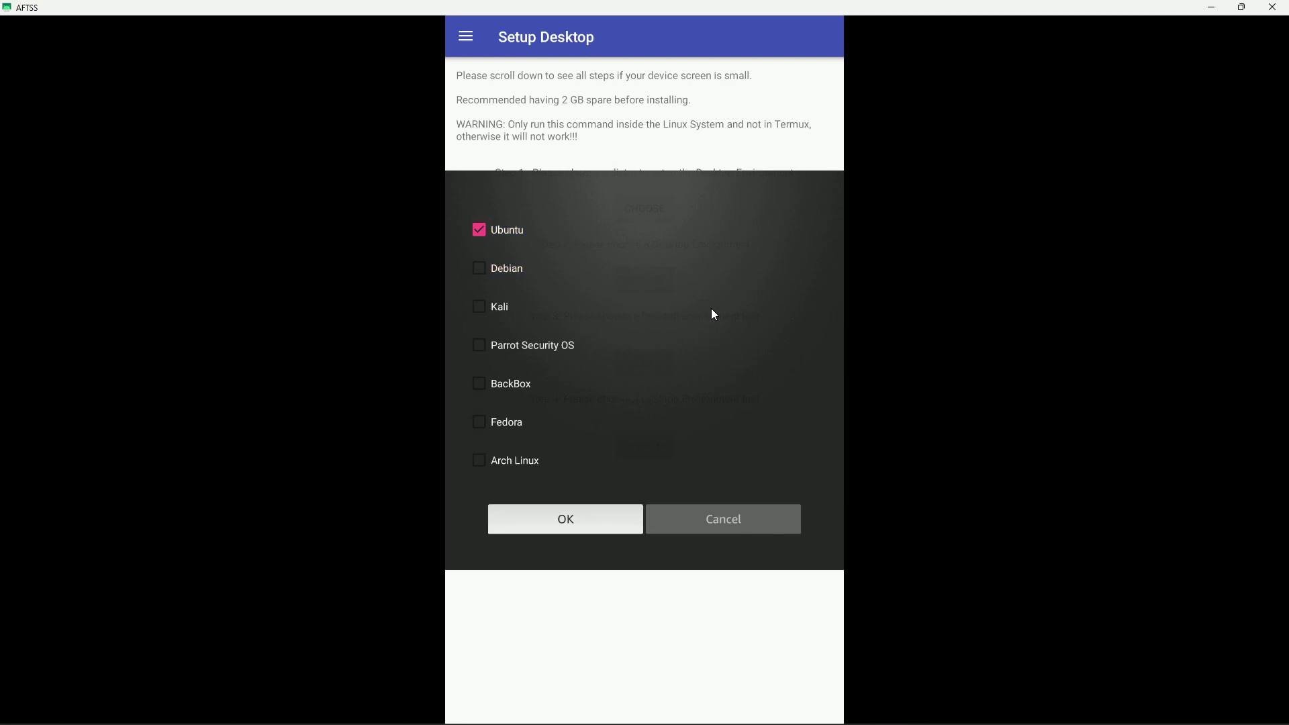
{"action": "key", "text": "Return"}
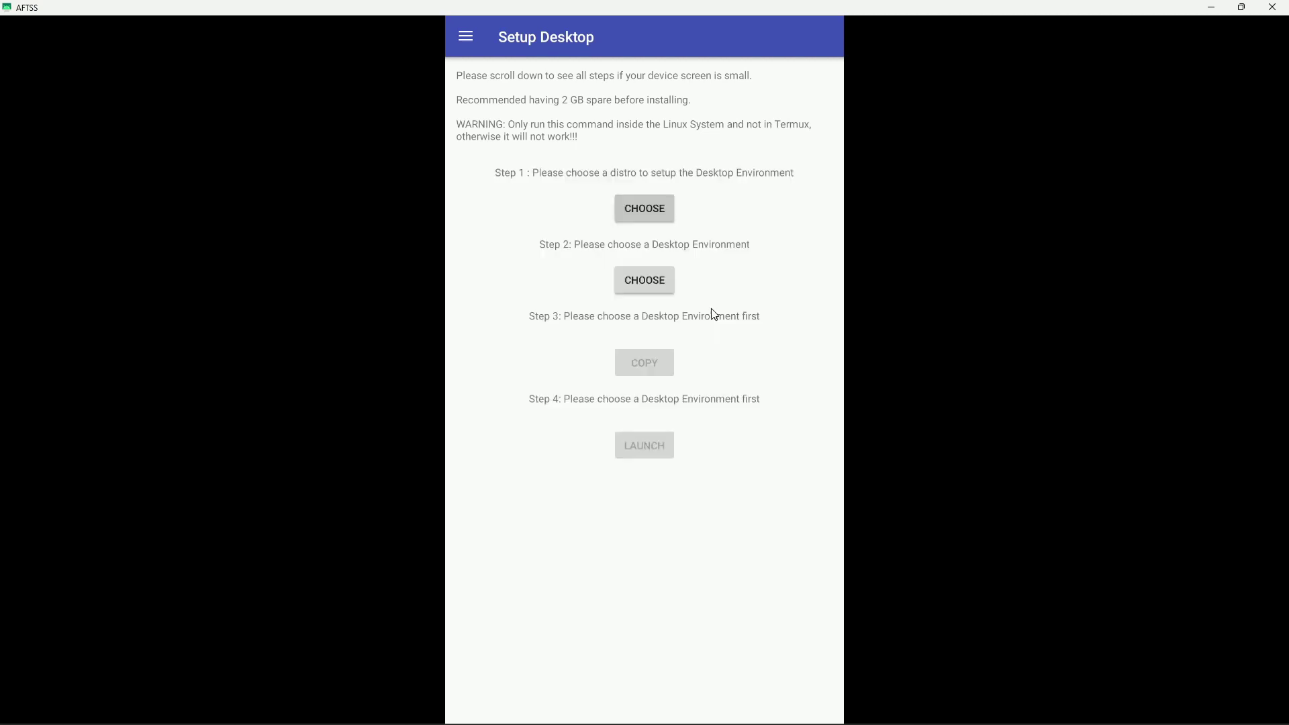
- Choose Xfce4 (Recommended) as the desktop environment and confirm with OK
{"action": "key", "text": "Tab"}
{"action": "key", "text": "Return"}
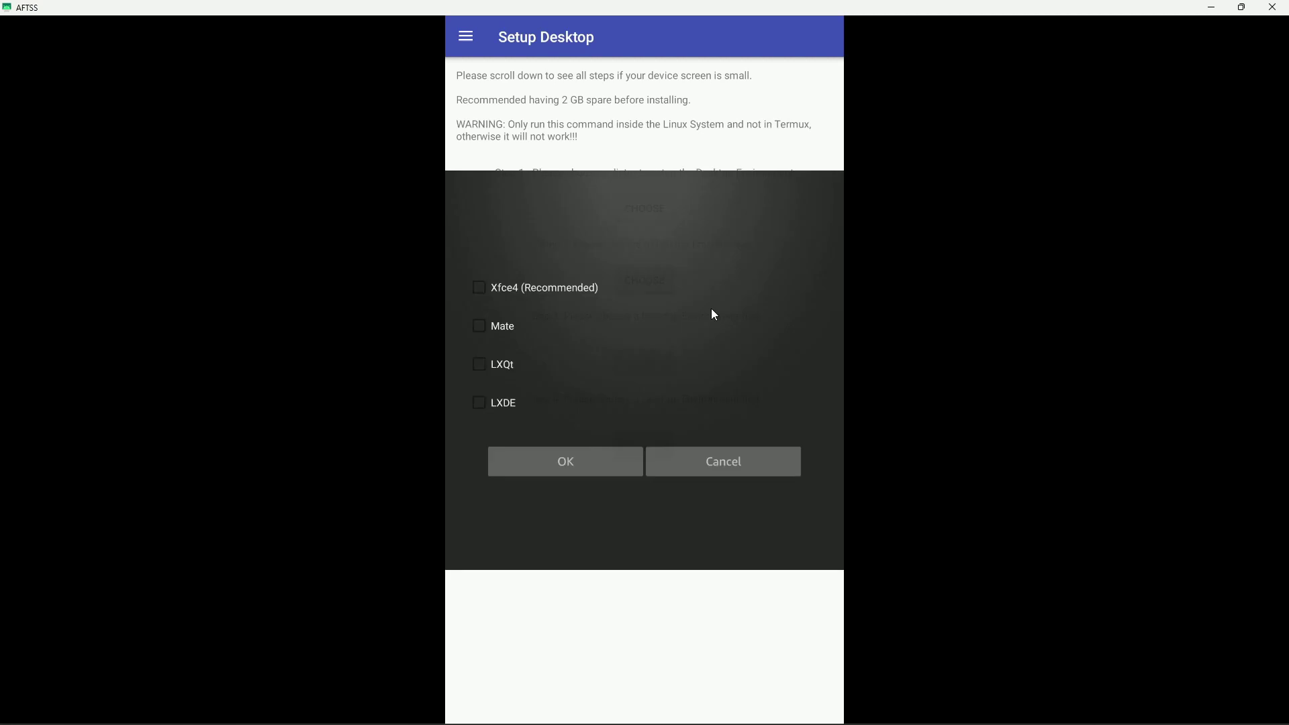
{"action": "key", "text": "Tab"}
{"action": "key", "text": "space"}
{"action": "key", "text": "Tab"}
{"action": "key", "text": "Tab"}
{"action": "key", "text": "Tab"}
{"action": "key", "text": "Tab"}
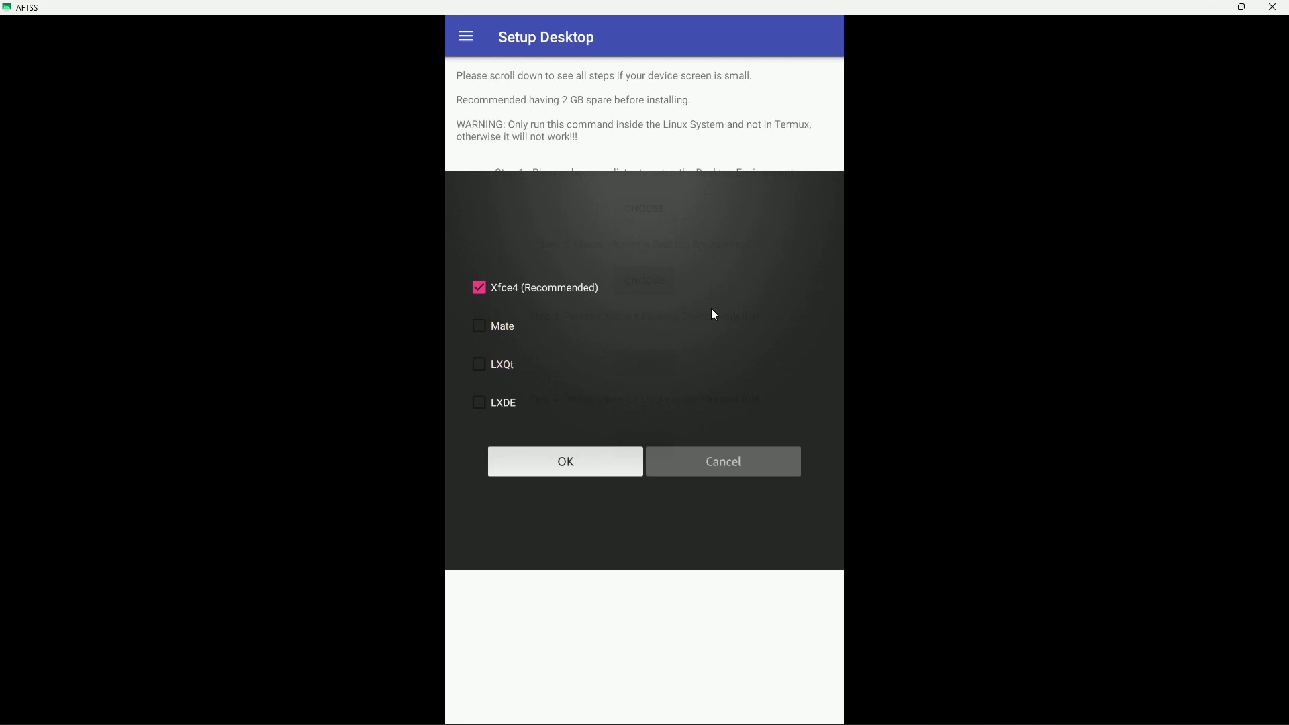
{"action": "key", "text": "Return"}
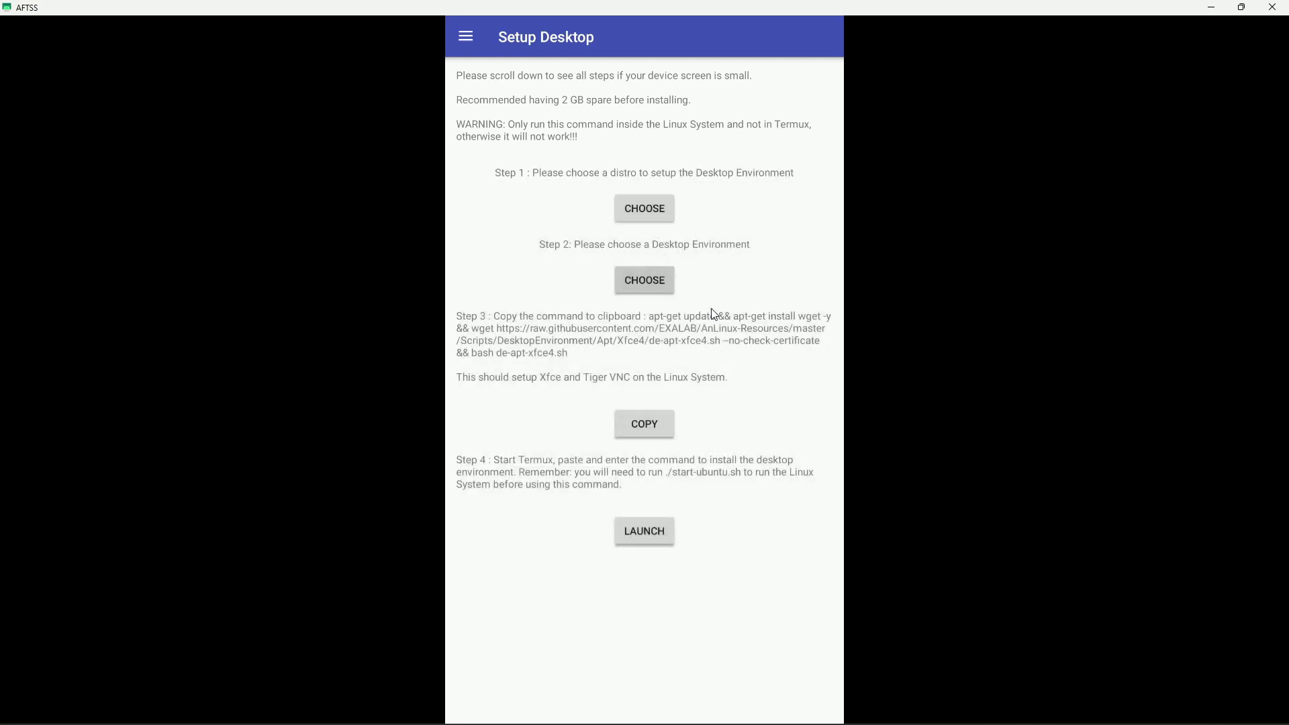
- Copy the Xfce4 setup command and switch back to the Ubuntu terminal
{"action": "key", "text": "Tab"}
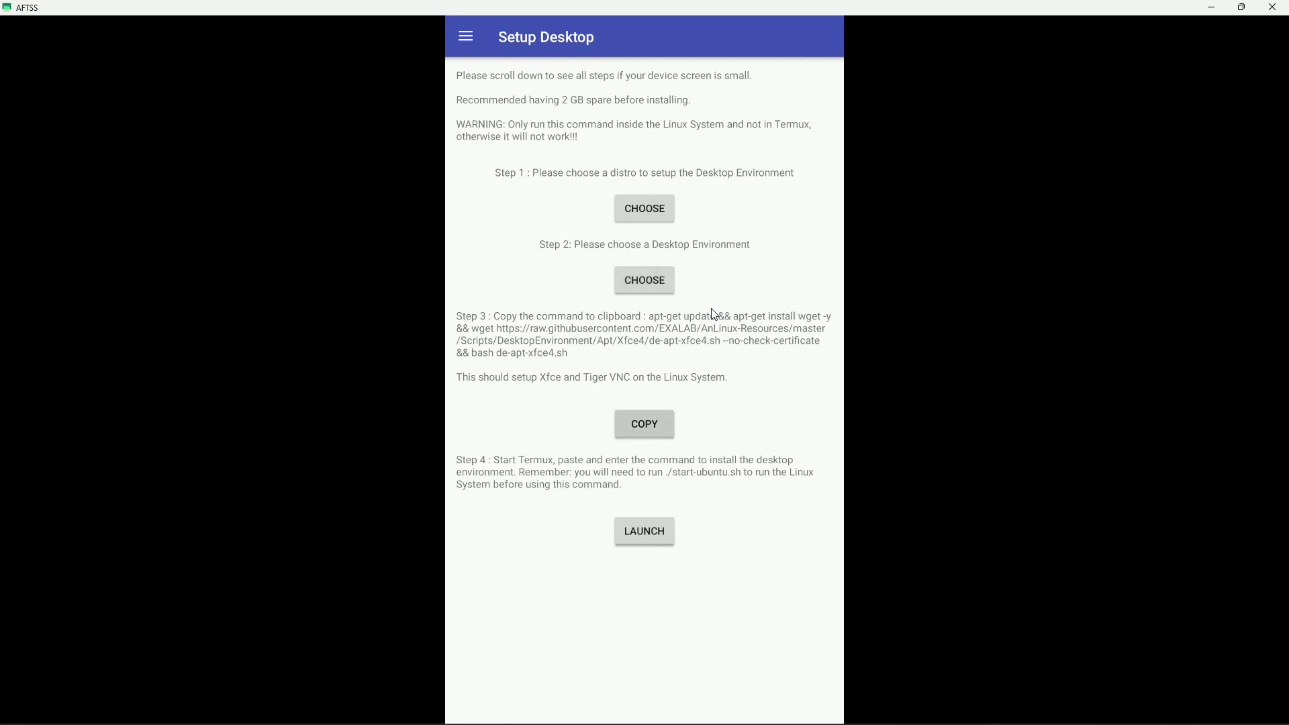
{"action": "key", "text": "Return"}
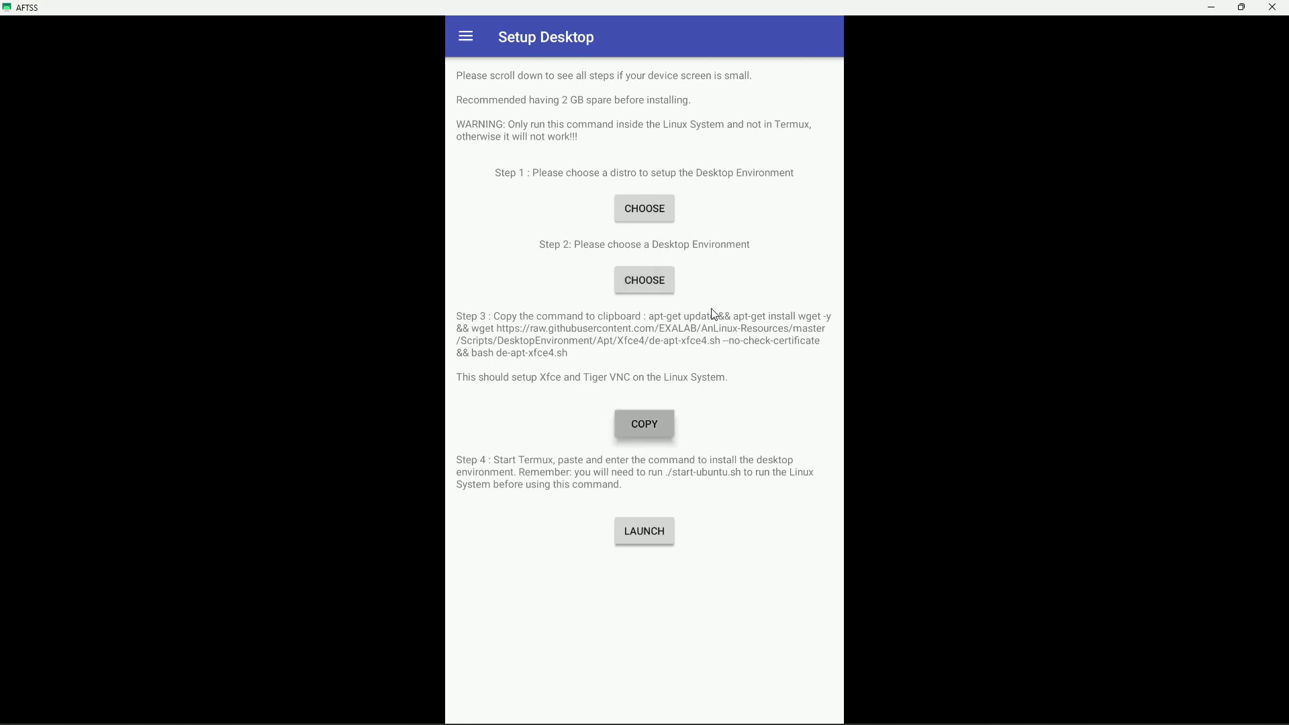
{"action": "key", "text": "Tab"}
{"action": "key", "text": "Return"}
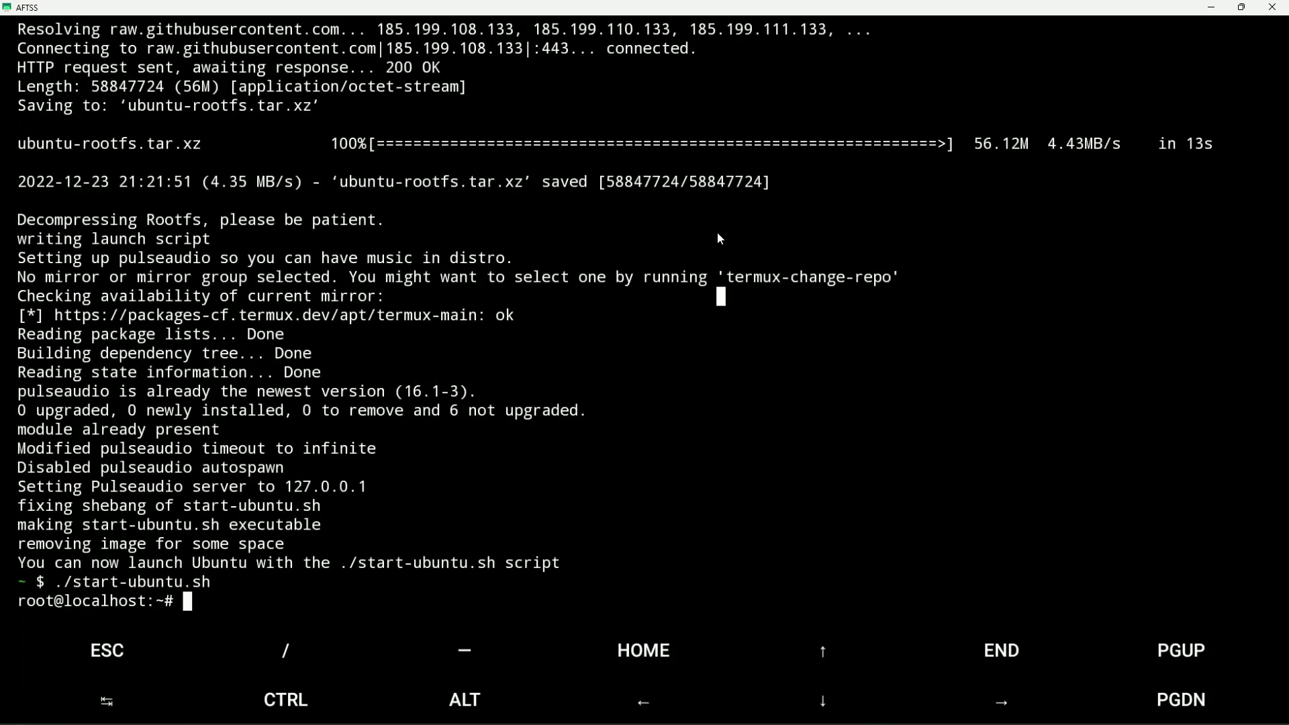
- Paste the copied Xfce4 setup command at Ubuntu's root prompt and run it
{"action": "left_click", "coordinate": [710, 251]}
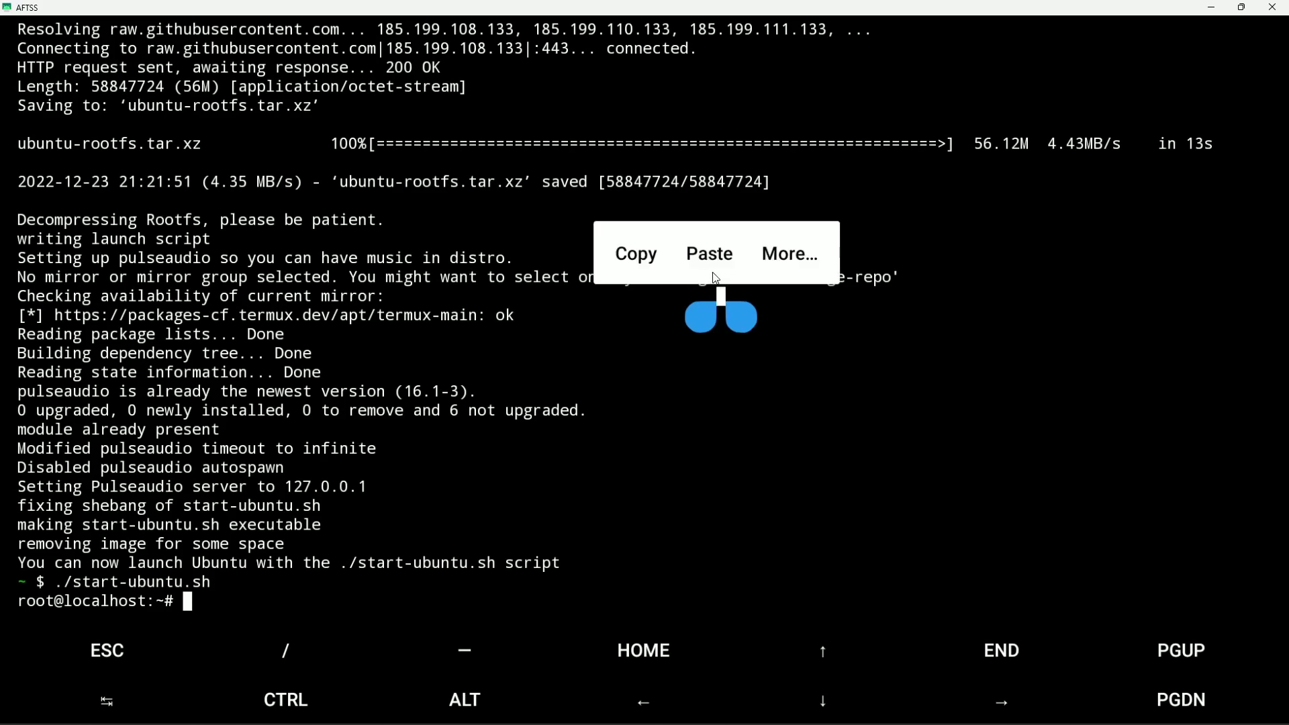
{"action": "left_click", "coordinate": [711, 264]}
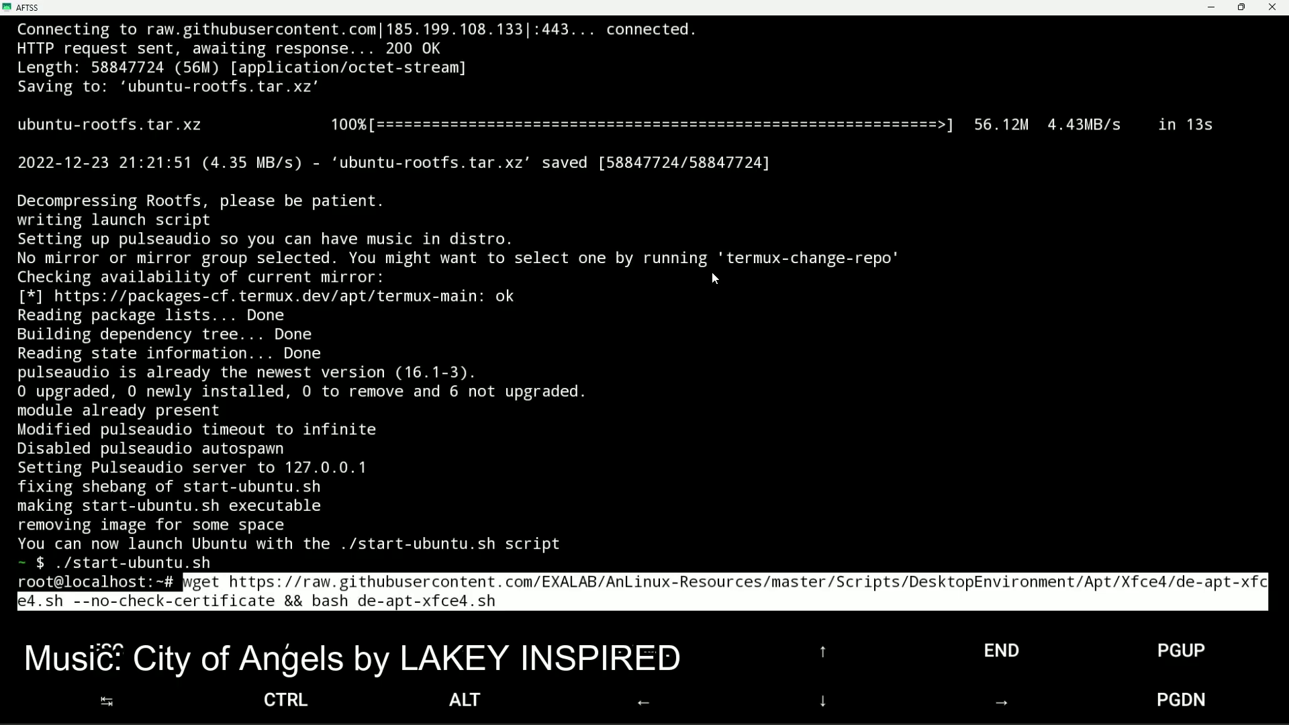
{"action": "key", "text": "Return"}
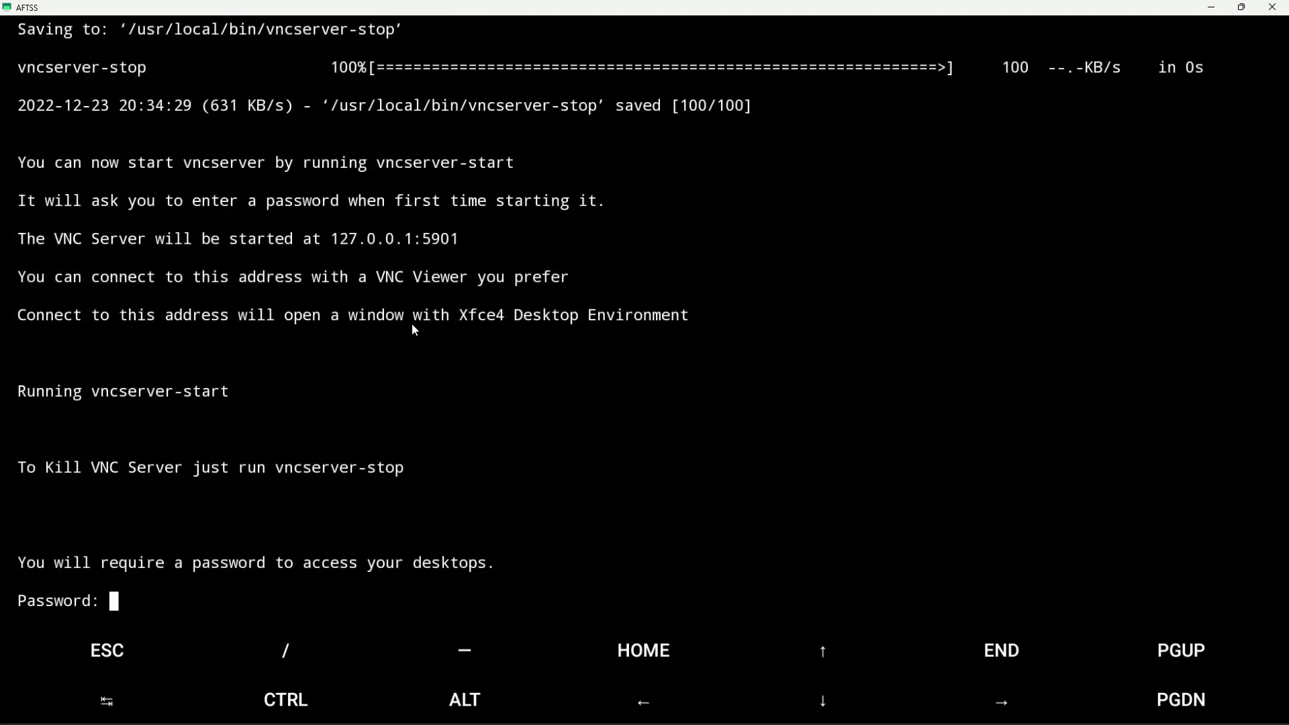
- Launch VNC Viewer, decline a view-only password, and bring VNC Viewer to the front
{"action": "key", "text": "super"}
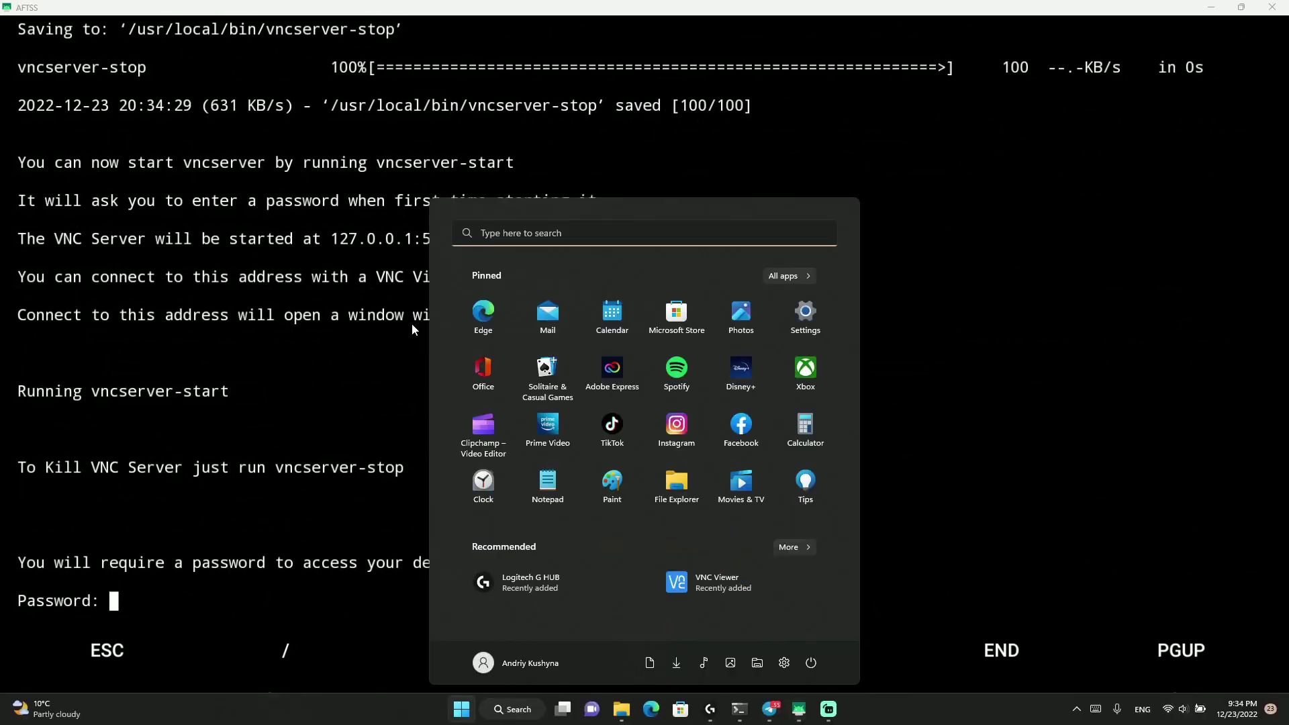
{"action": "left_click", "coordinate": [722, 579]}
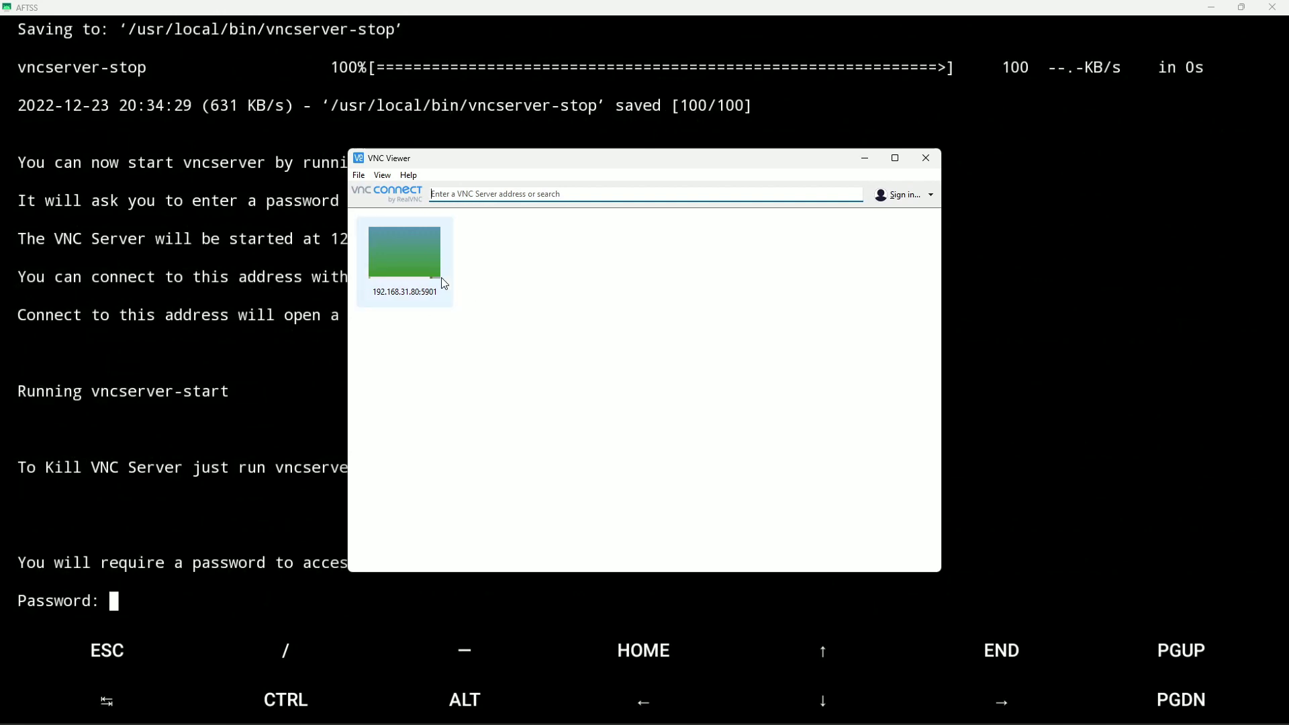
{"action": "type", "text": "1."}
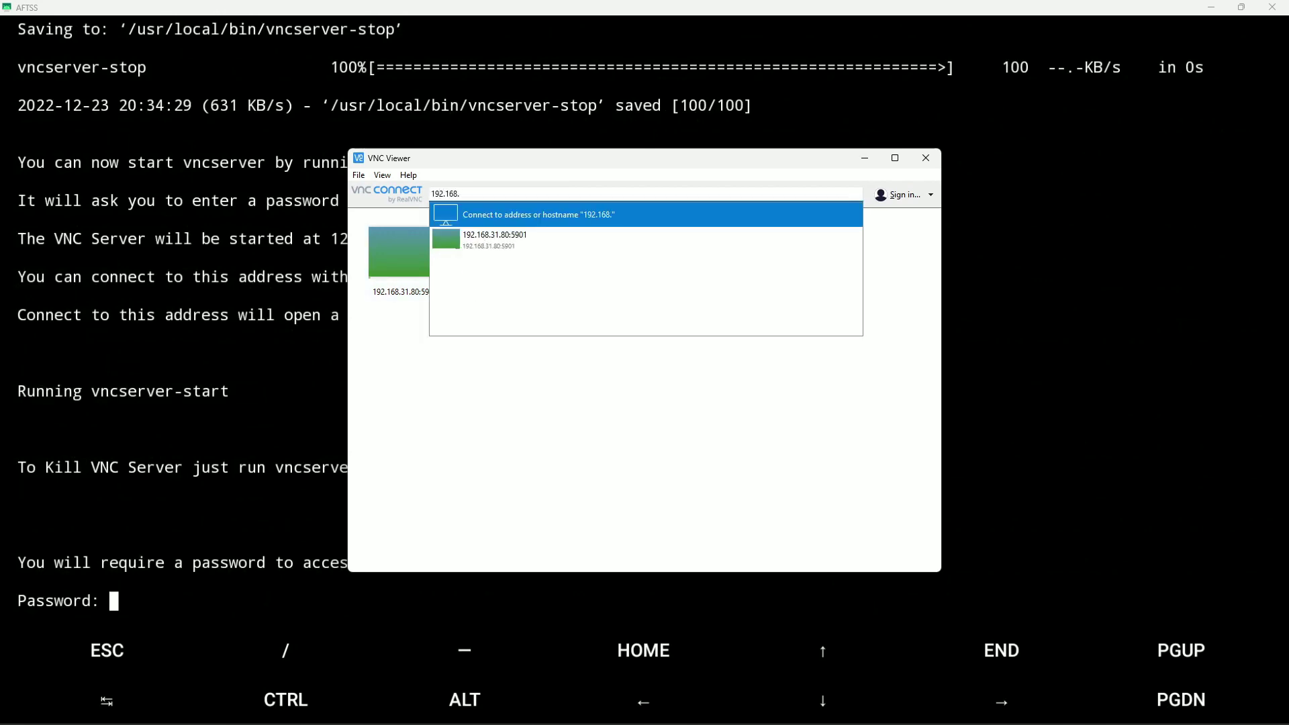
{"action": "type", "text": "1"}
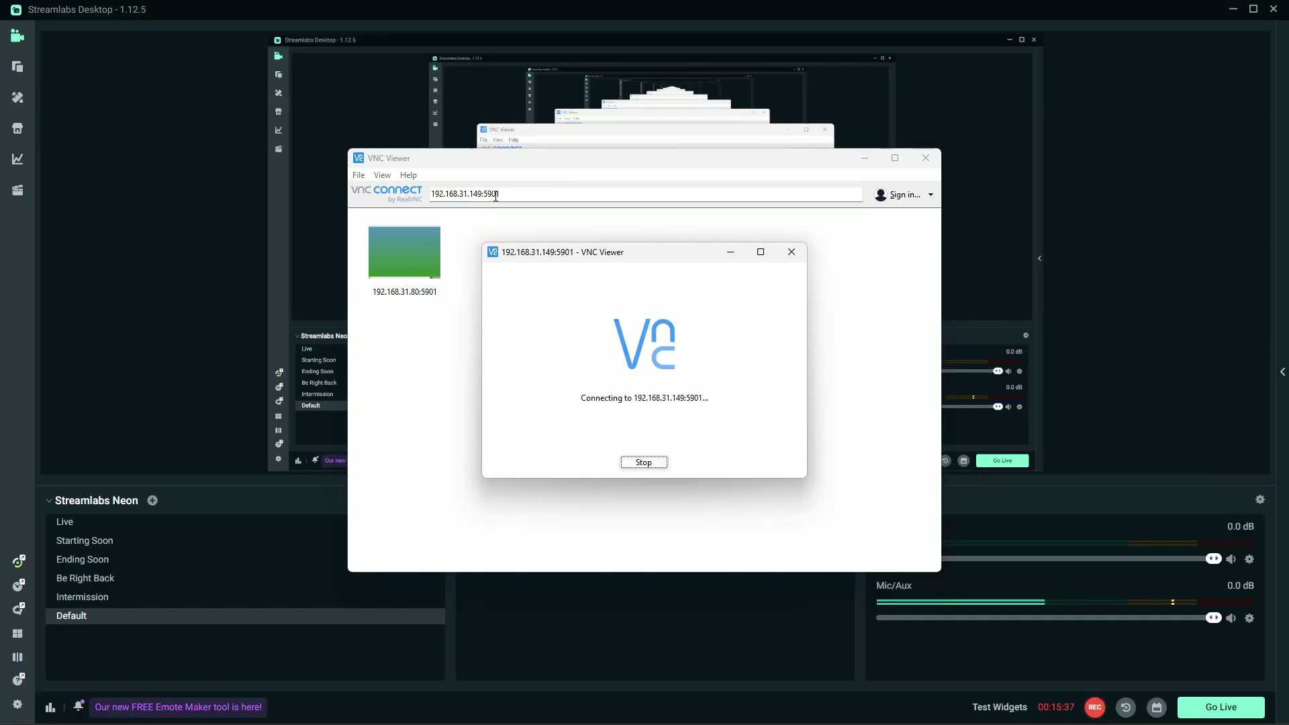
{"action": "mouse_move", "coordinate": [739, 709]}
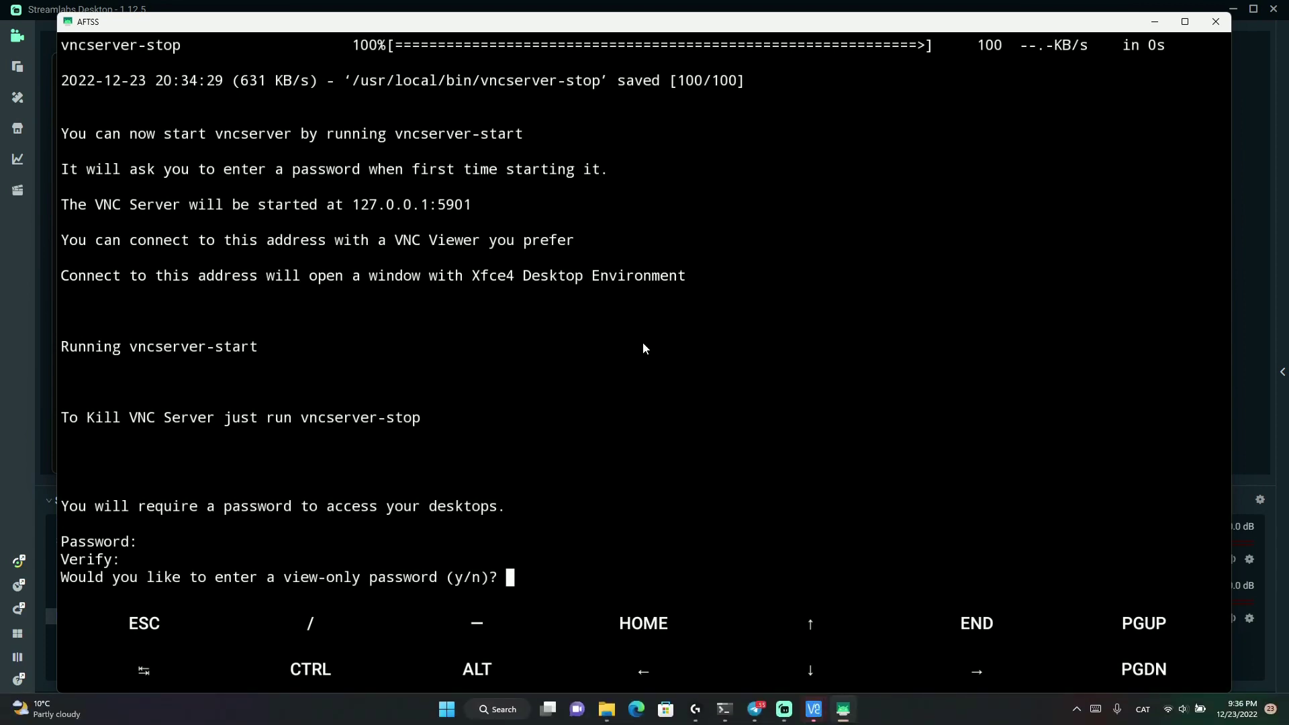
{"action": "type", "text": "n"}
{"action": "key", "text": "Return"}
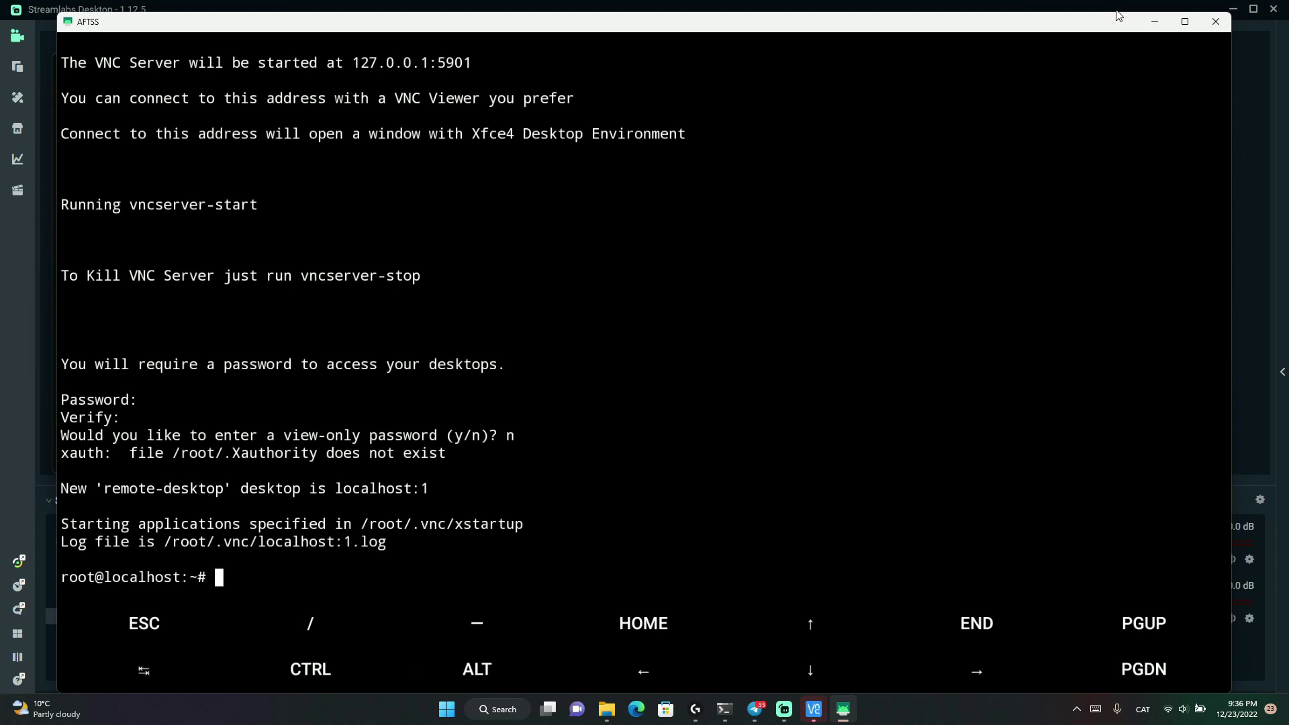
{"action": "left_click", "coordinate": [1155, 21]}
{"action": "left_click", "coordinate": [821, 312]}
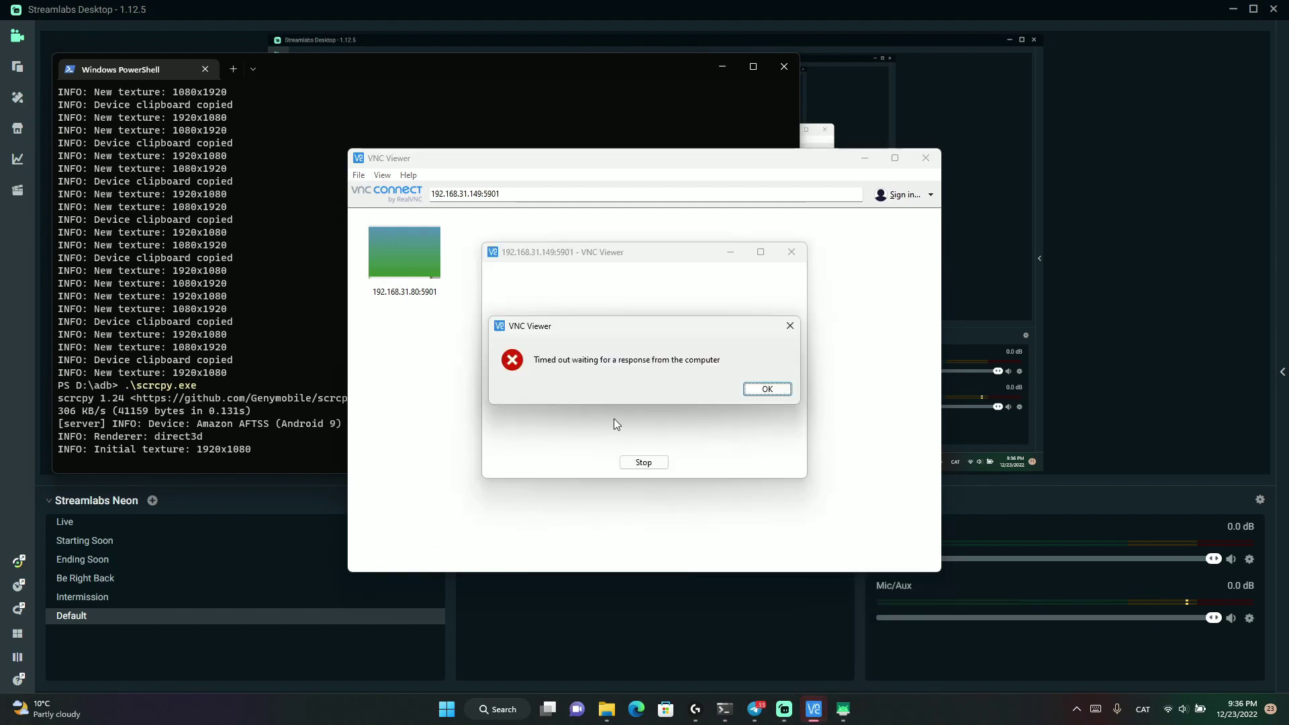
- Dismiss the timeout error and reconnect to 192.168.31.149:5901, accepting the unencrypted connection
{"action": "left_click", "coordinate": [762, 387]}
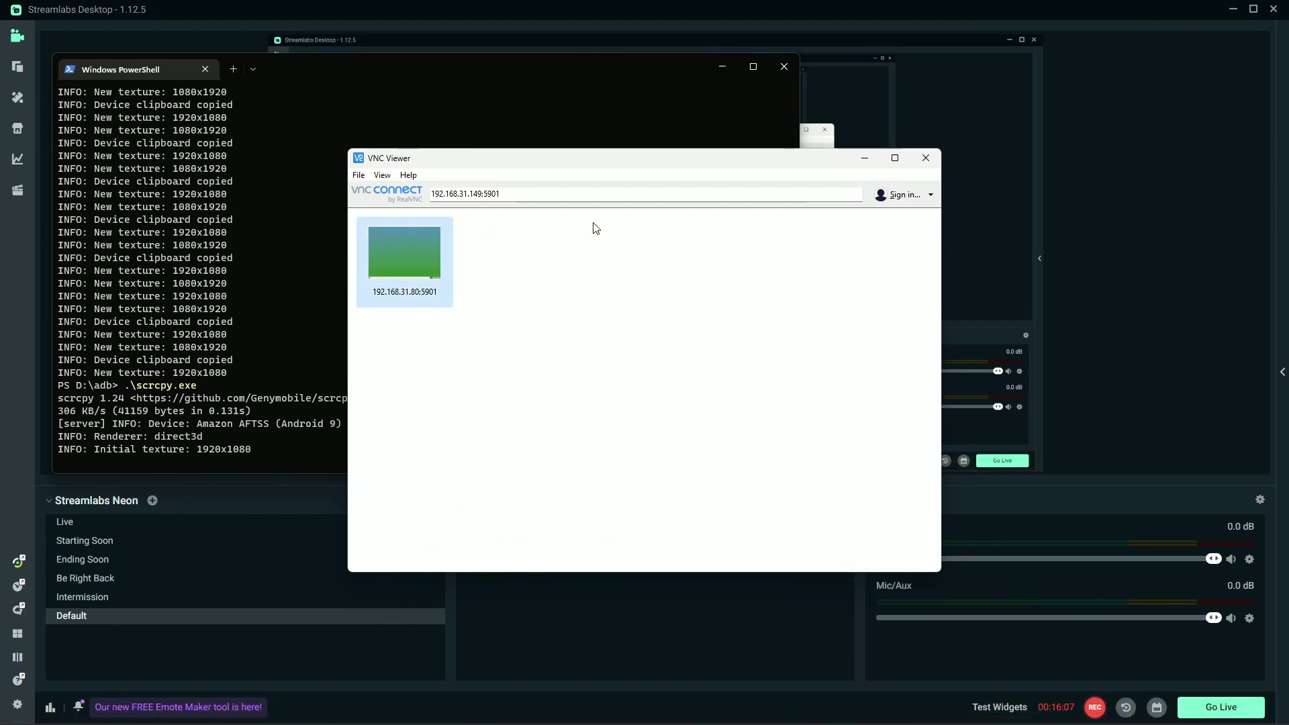
{"action": "left_click", "coordinate": [556, 193]}
{"action": "key", "text": "Return"}
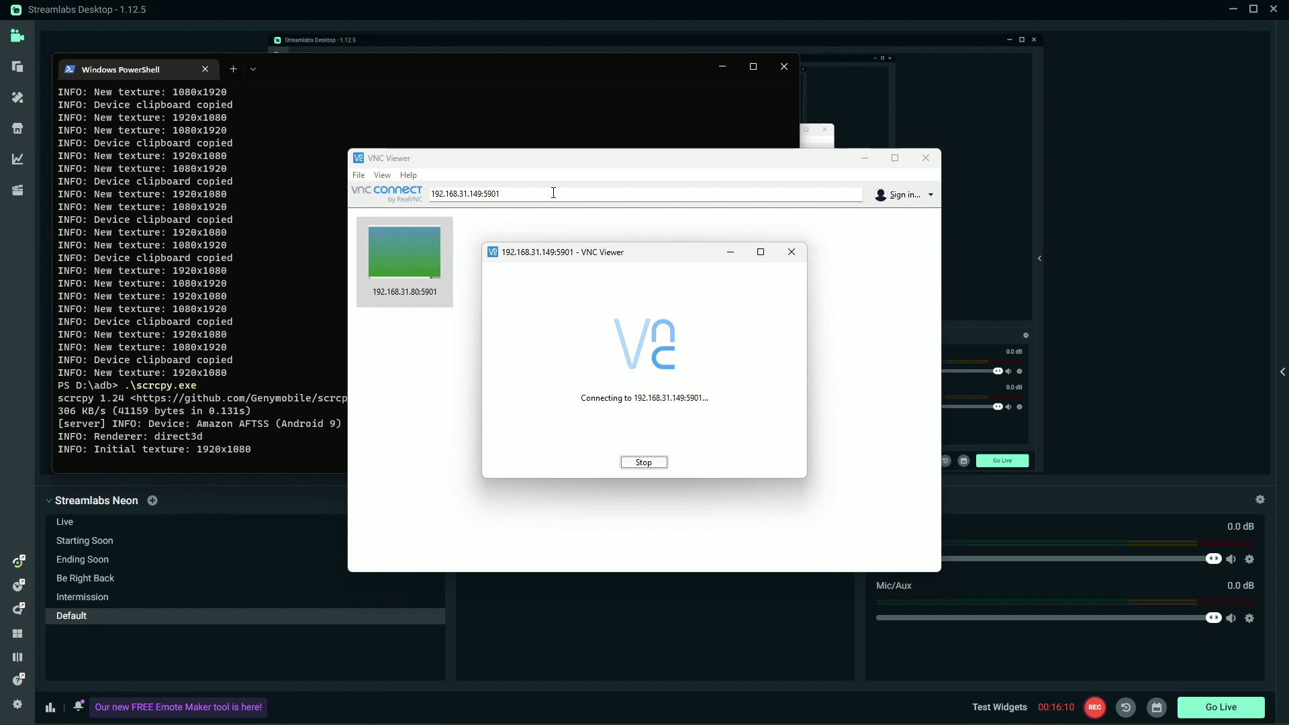
{"action": "key", "text": "shift+Tab"}
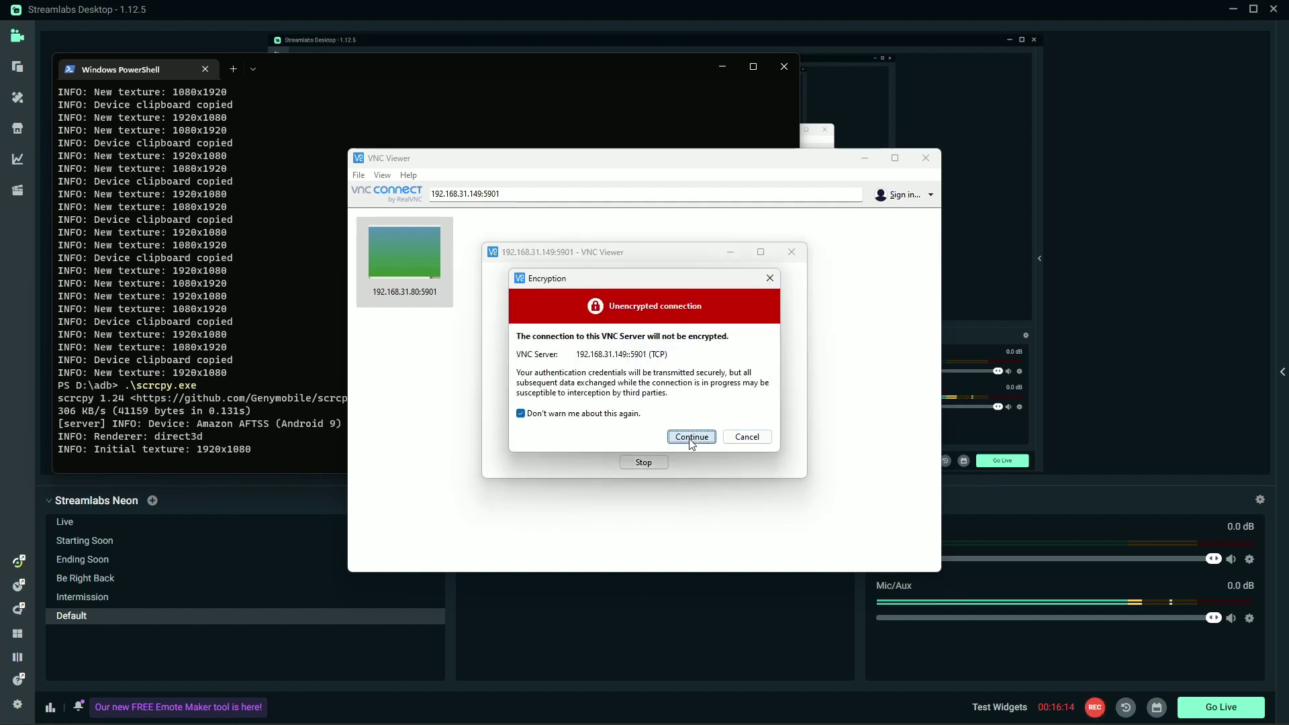
{"action": "key", "text": "Return"}
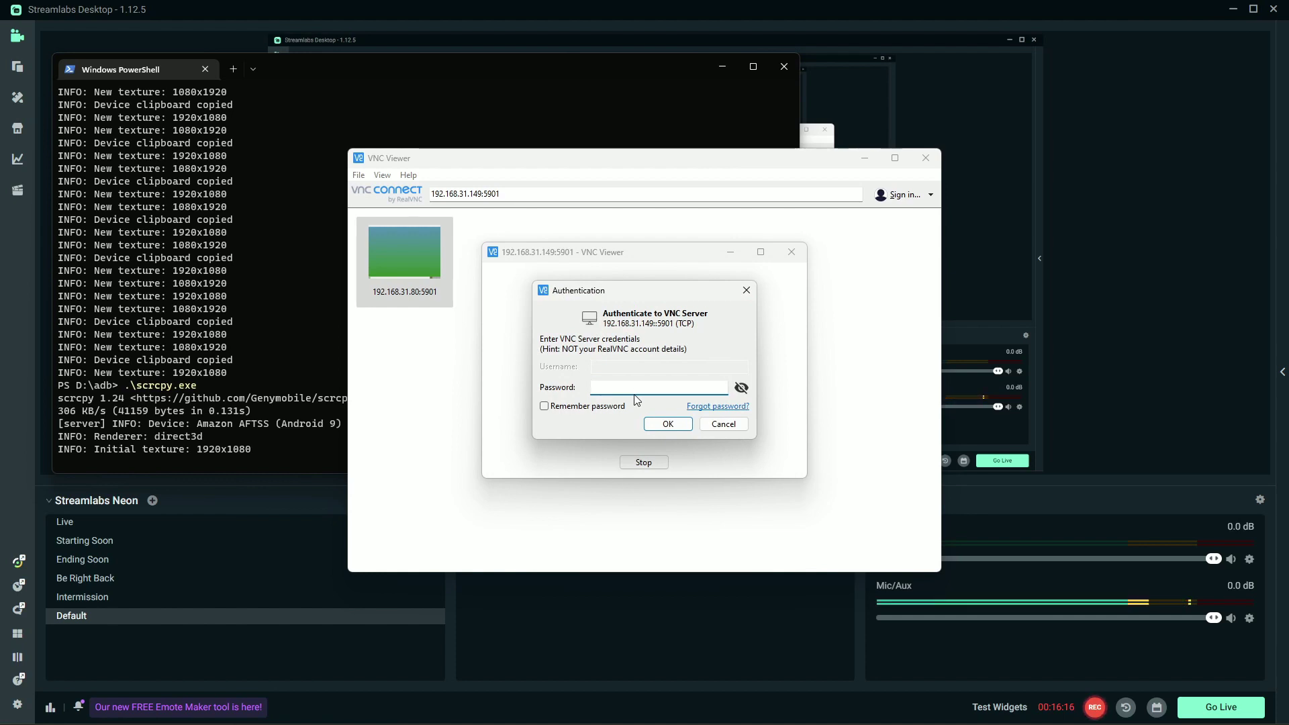
{"action": "type", "text": "********"}
- Submit the password, maximize the remote desktop, and launch Applications > Web Browser
{"action": "key", "text": "Return"}
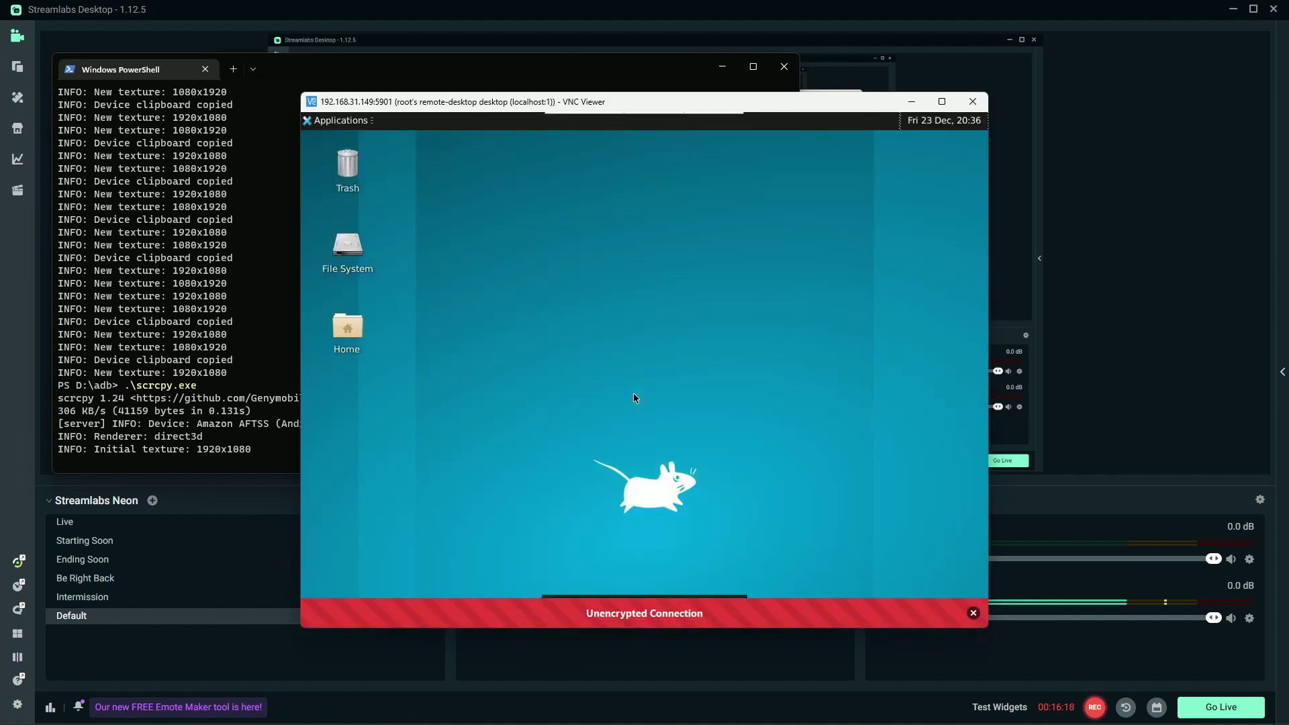
{"action": "left_click", "coordinate": [942, 101]}
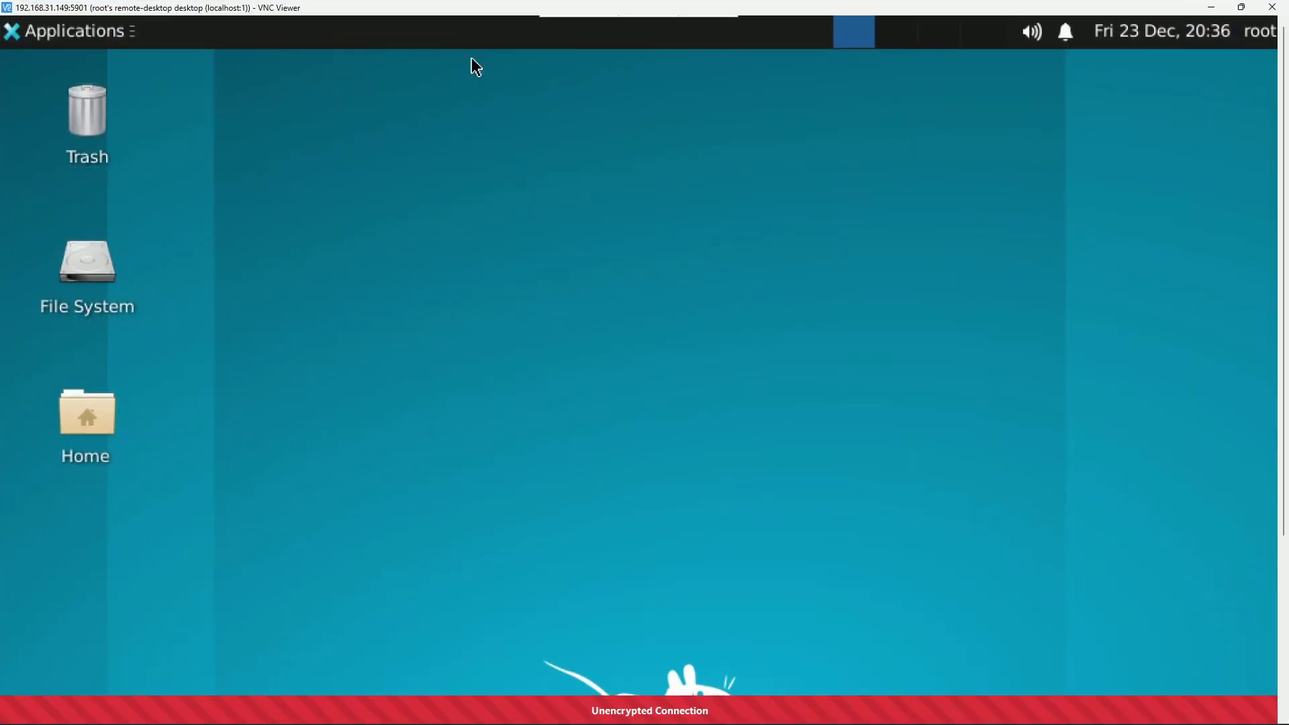
{"action": "left_click", "coordinate": [90, 286]}
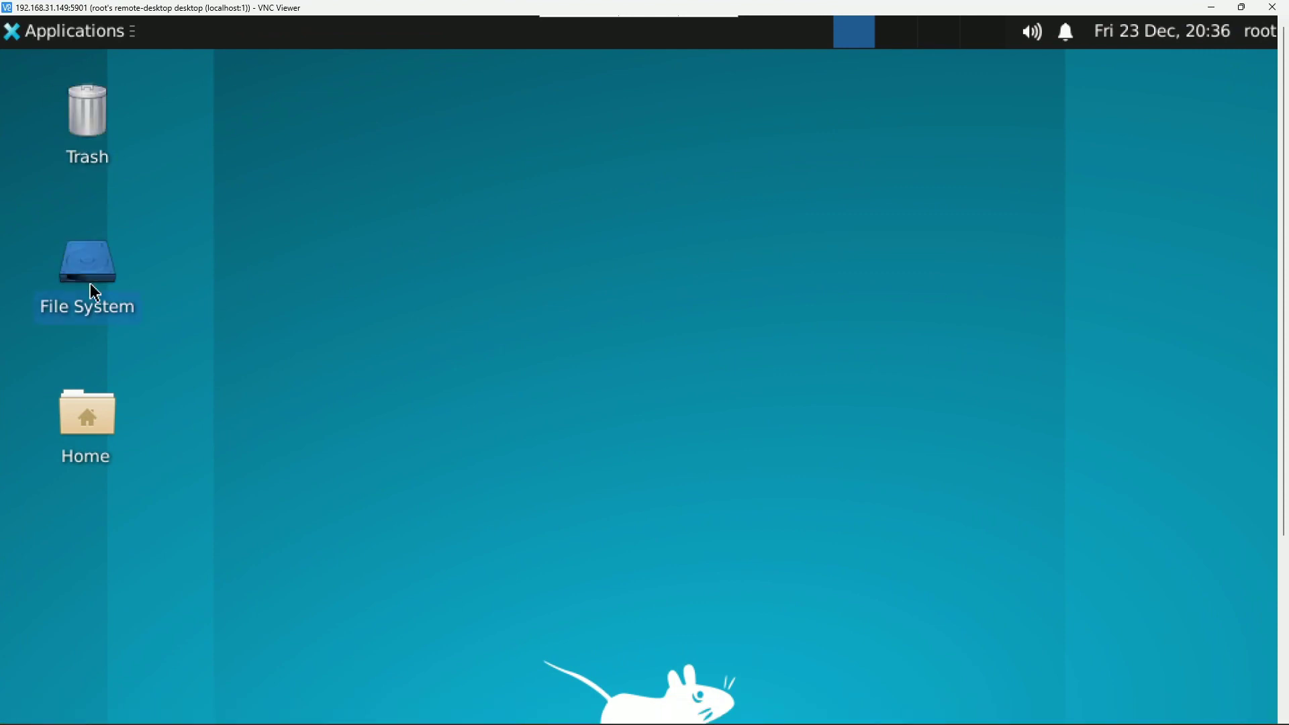
{"action": "left_click", "coordinate": [307, 153]}
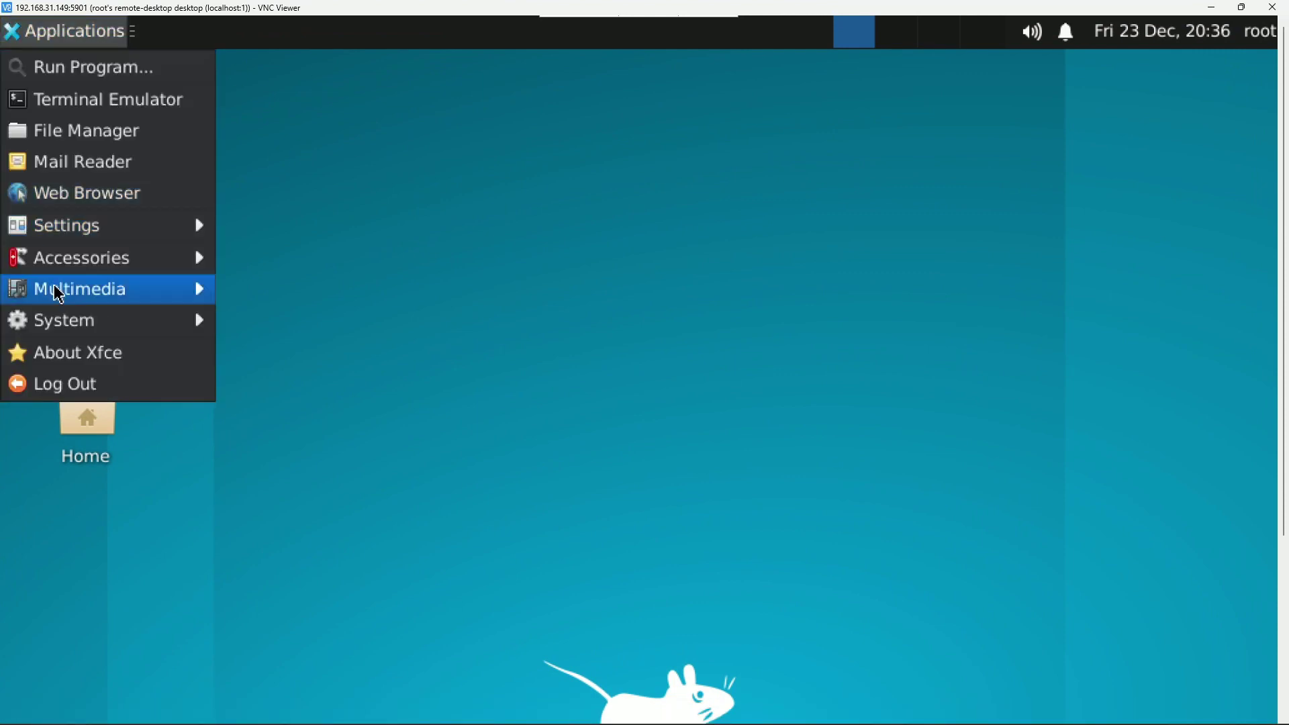
{"action": "left_click", "coordinate": [96, 205]}
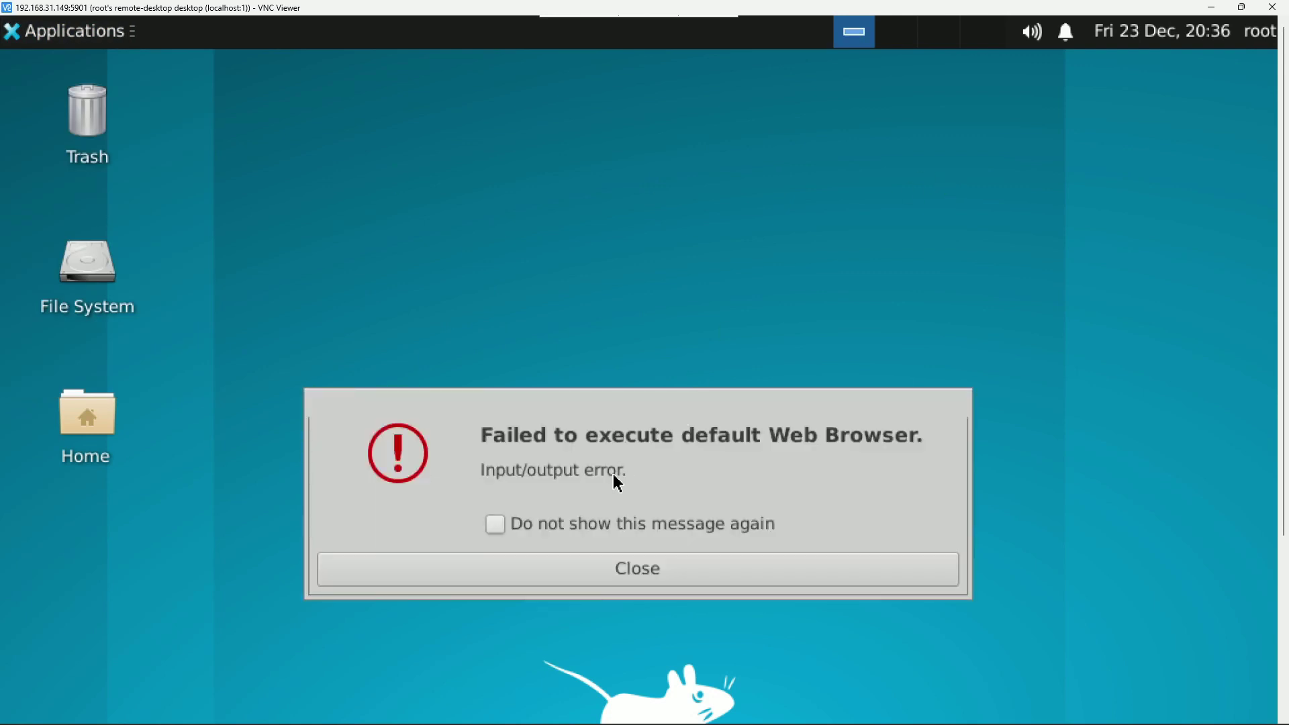
- Close the browser launch error and lower the remote volume slightly
{"action": "left_click", "coordinate": [600, 582]}
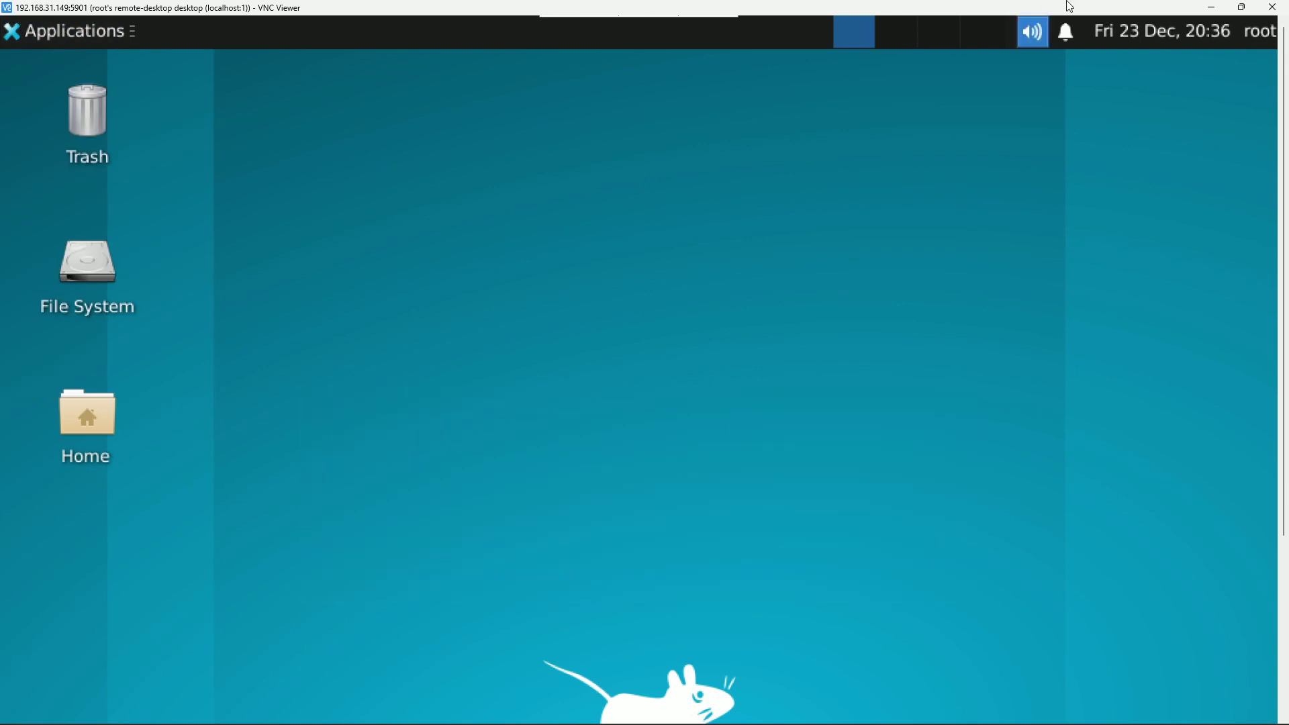
{"action": "left_click", "coordinate": [1028, 34]}
{"action": "left_click", "coordinate": [1138, 77]}
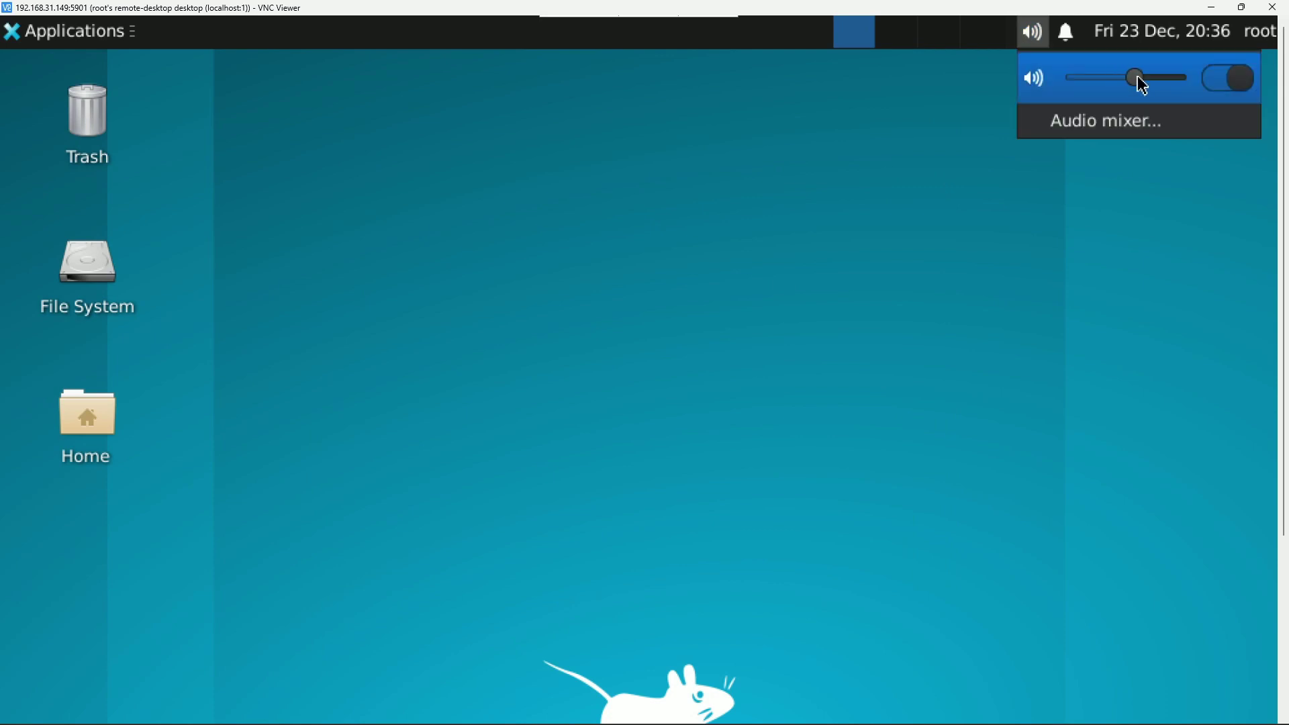
{"action": "left_click_drag", "start_coordinate": [1139, 79], "coordinate": [1122, 82]}
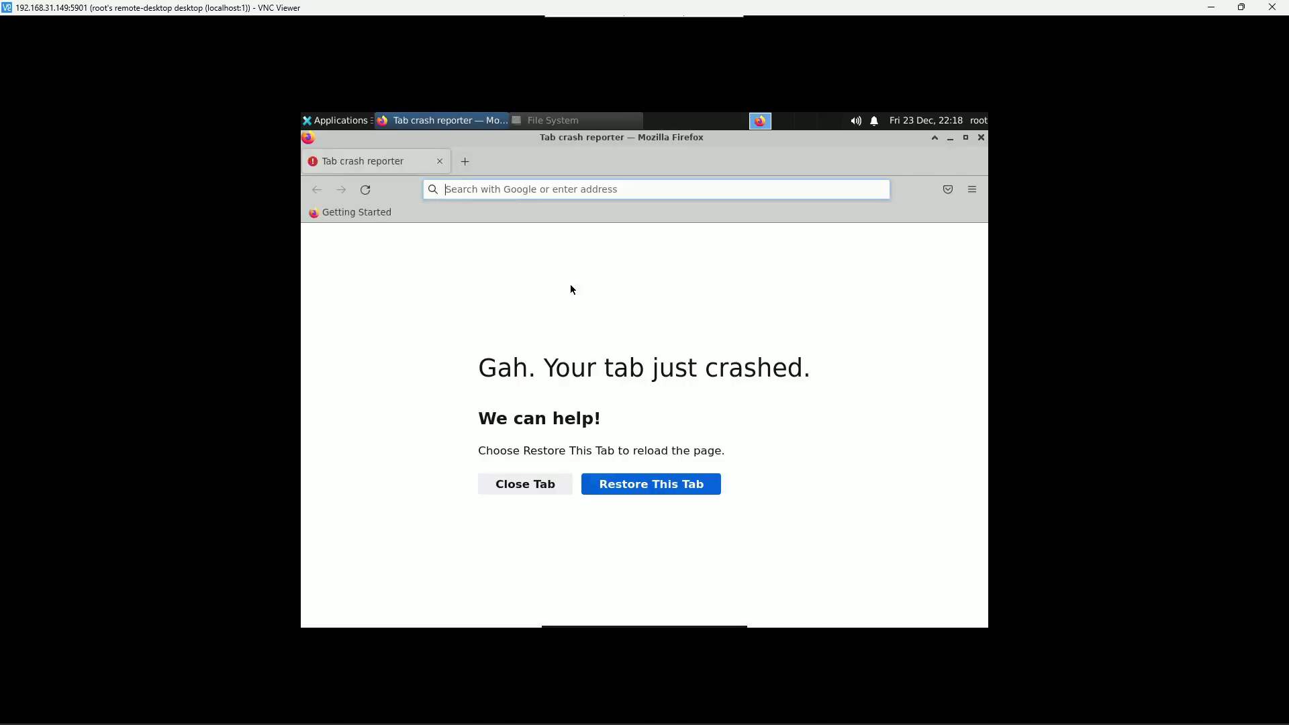
- Load google.com, then reddit.com, in remote Firefox's address bar
{"action": "left_click", "coordinate": [354, 214]}
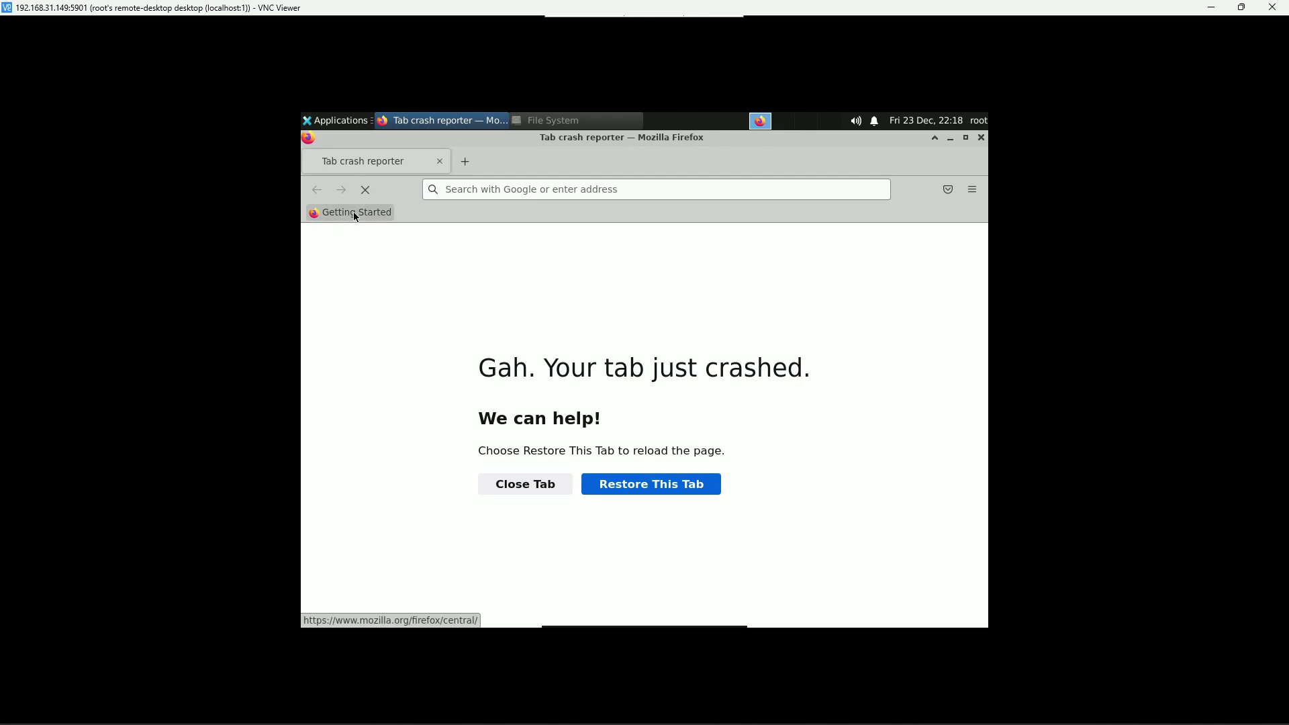
{"action": "left_click", "coordinate": [499, 191]}
{"action": "type", "text": "google.com"}
{"action": "key", "text": "Return"}
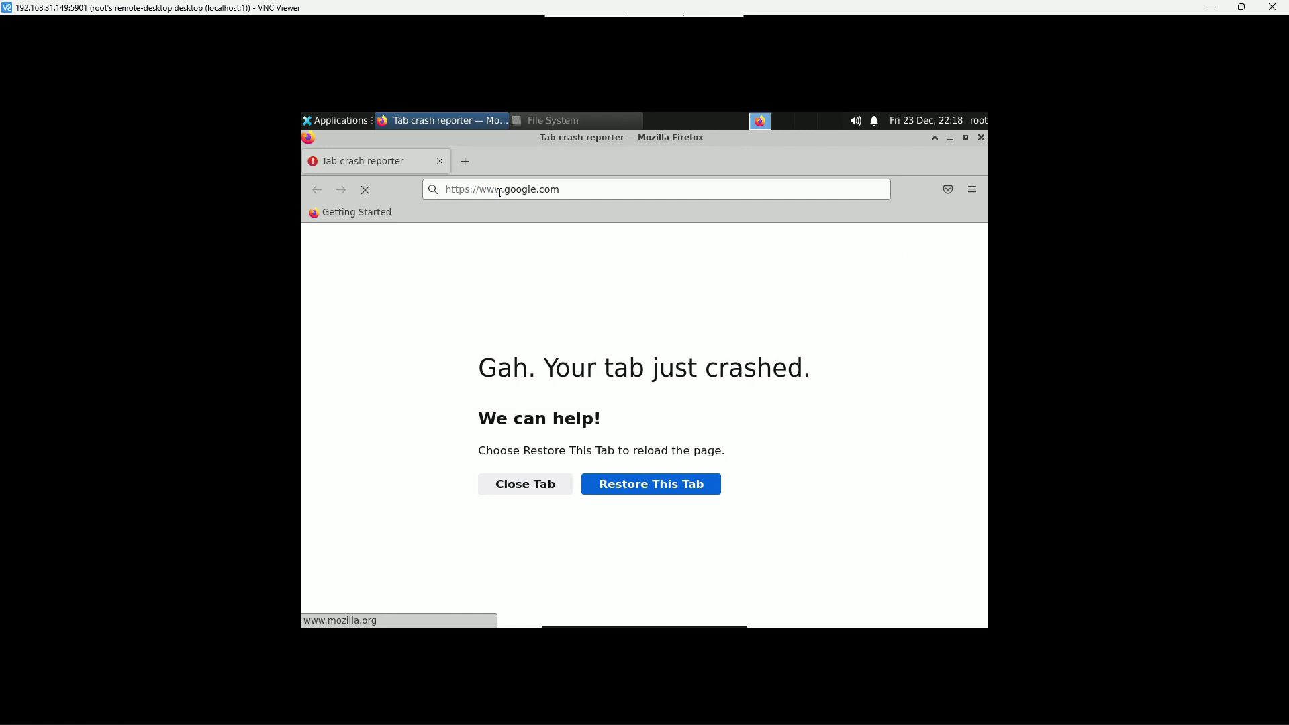
{"action": "left_click", "coordinate": [570, 189]}
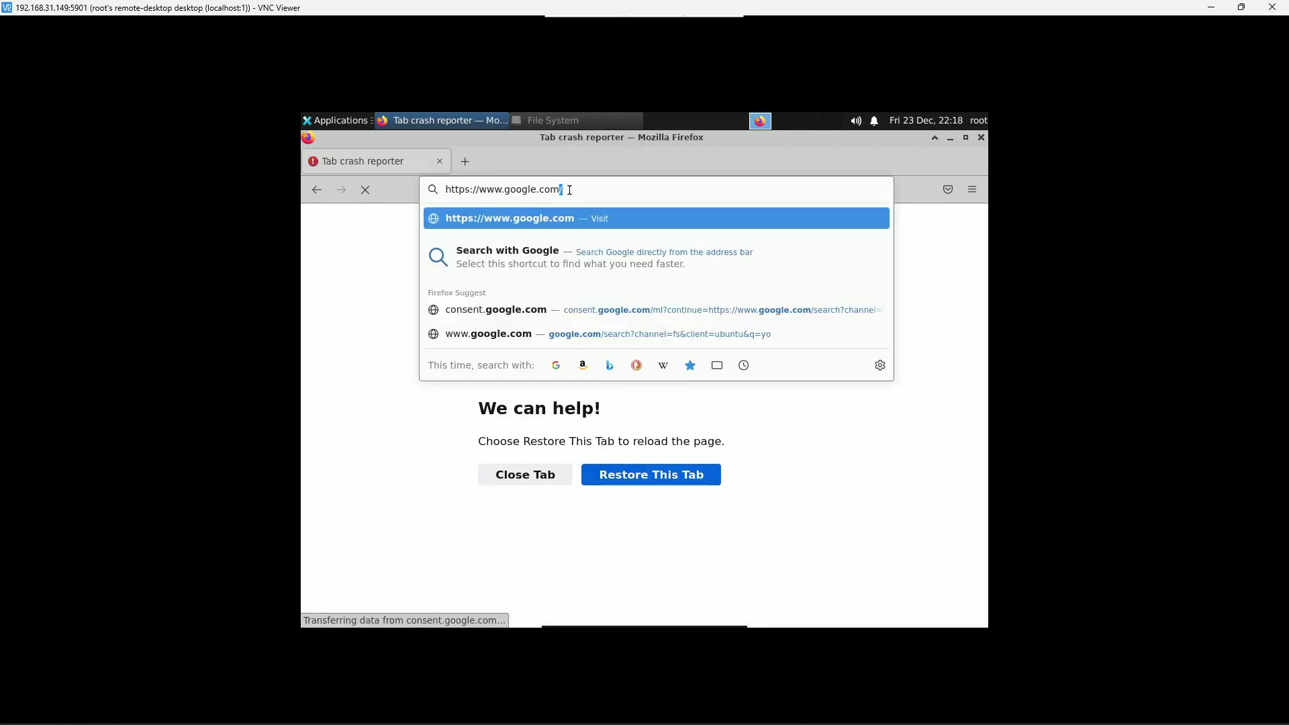
{"action": "type", "text": "reddit.co"}
{"action": "key", "text": "ctrl+a"}
{"action": "type", "text": "reddit"}
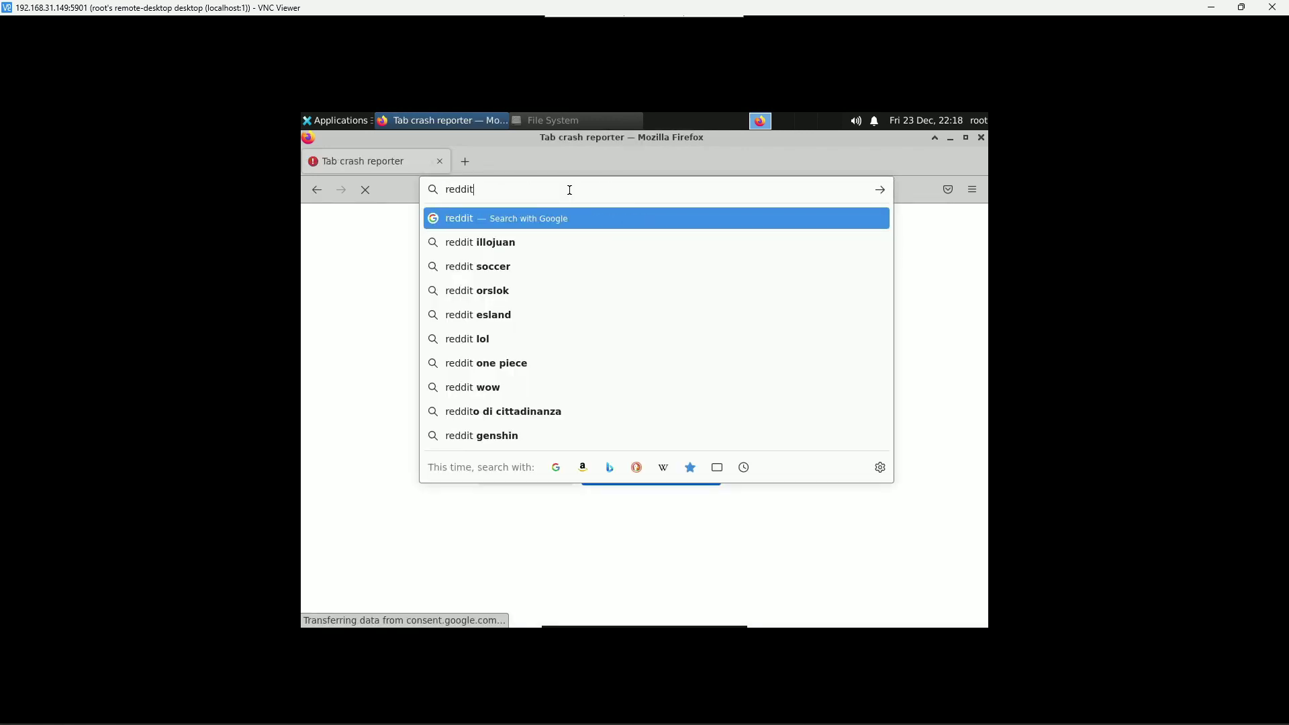
{"action": "type", "text": ".com"}
{"action": "key", "text": "Return"}
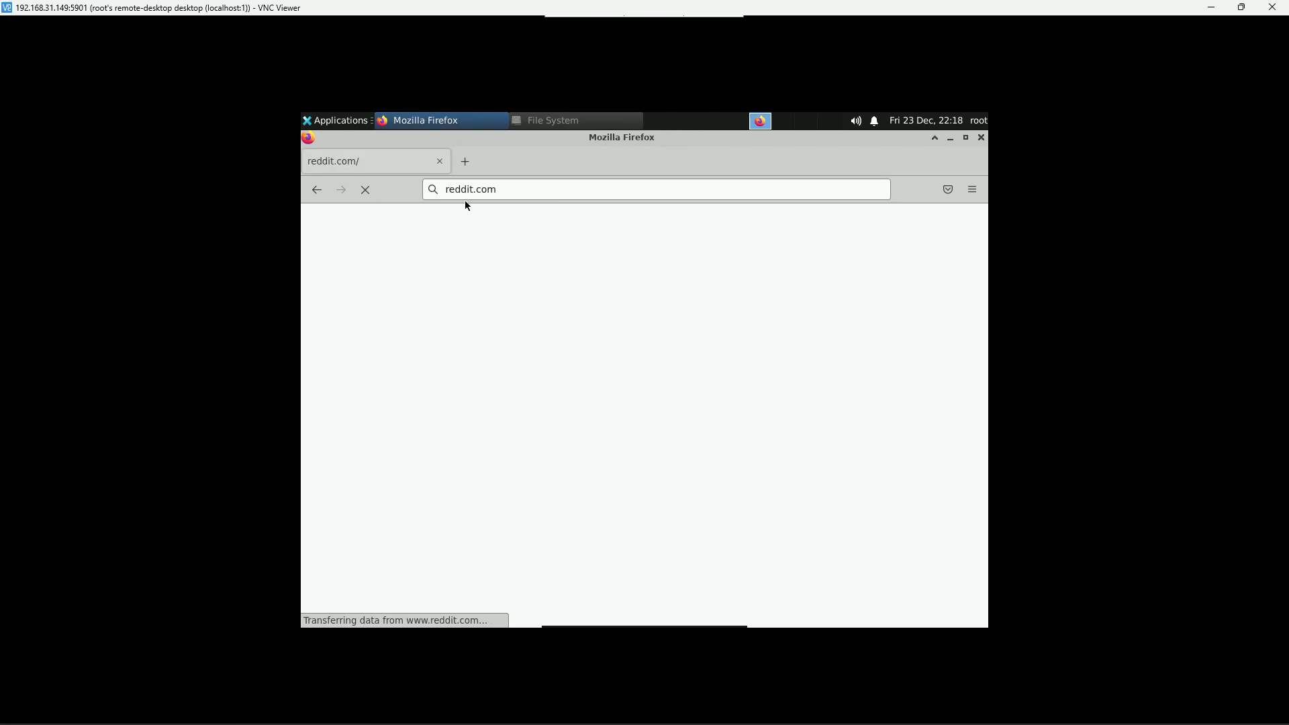
- Load twitter.com, dismiss the address suggestions, and close the tab with Ctrl+W
{"action": "left_click", "coordinate": [480, 190]}
{"action": "type", "text": "twitte"}
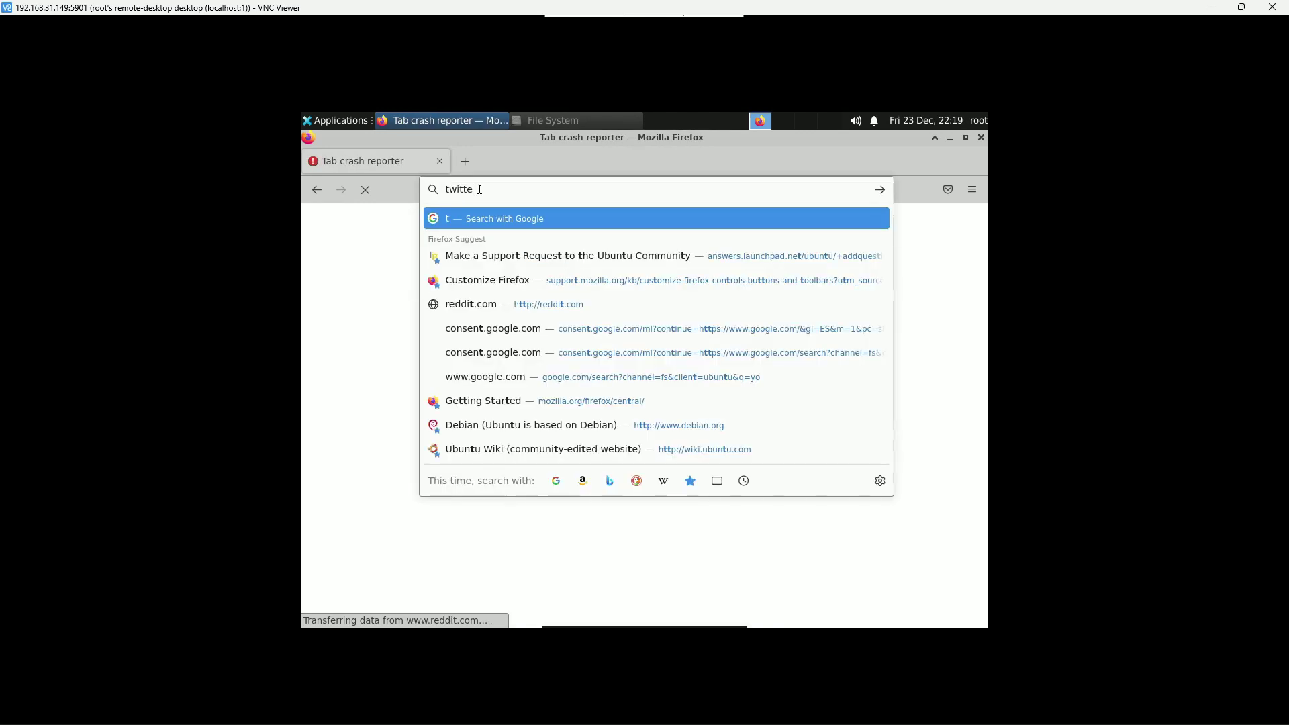
{"action": "type", "text": "r.com"}
{"action": "key", "text": "Return"}
{"action": "left_click", "coordinate": [551, 193]}
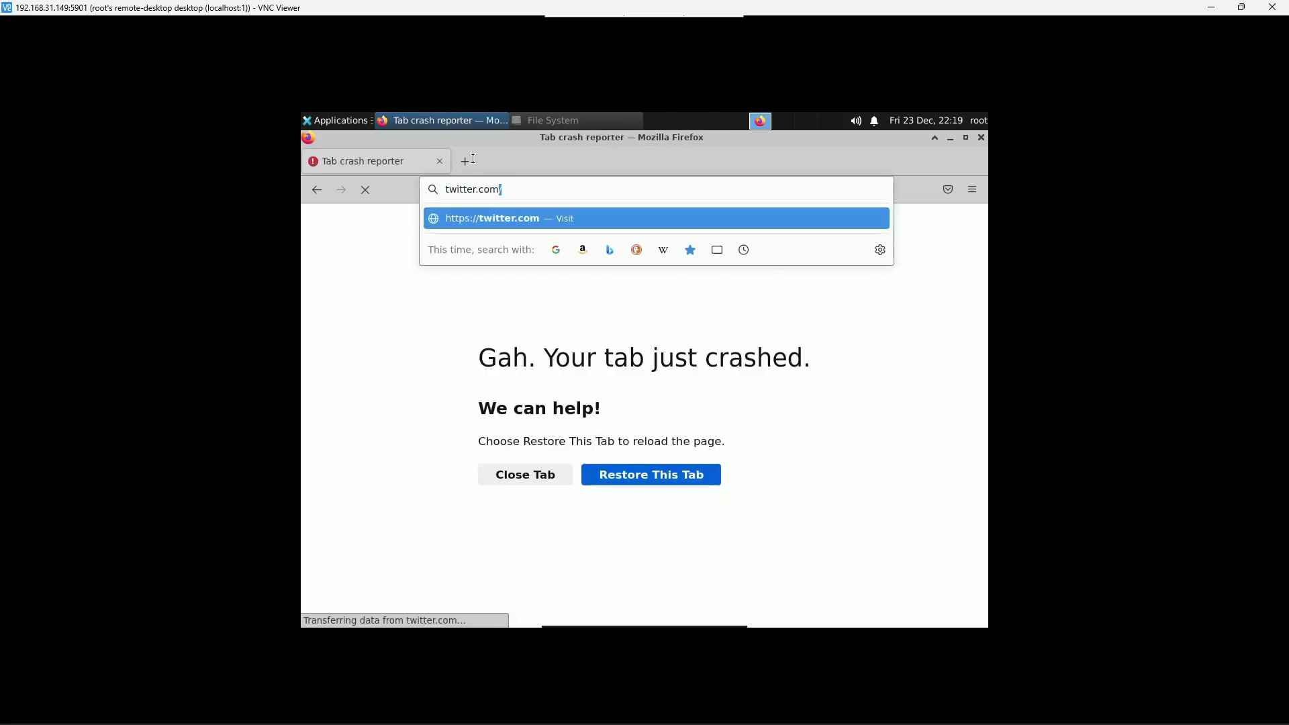
{"action": "key", "text": "Escape"}
{"action": "key", "text": "ctrl+w"}
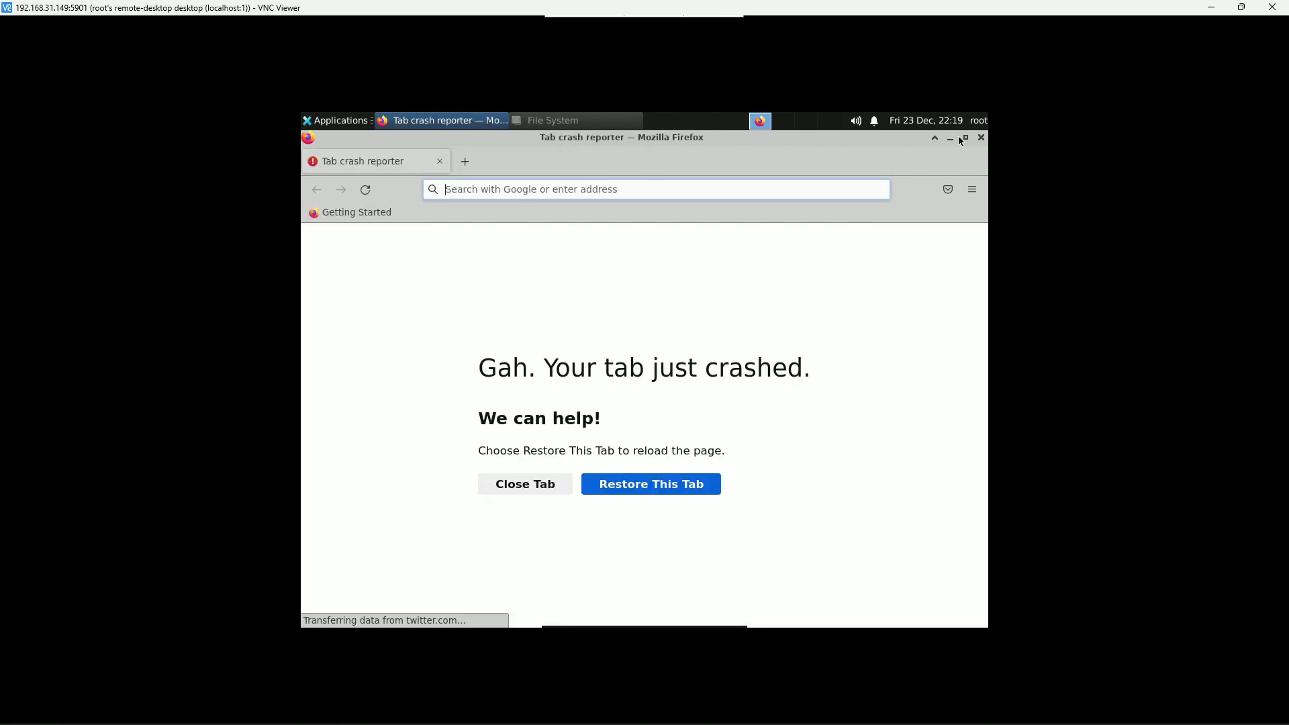
- Close Firefox and start a new Doom game on the first episode and skill level
{"action": "left_click", "coordinate": [982, 138]}
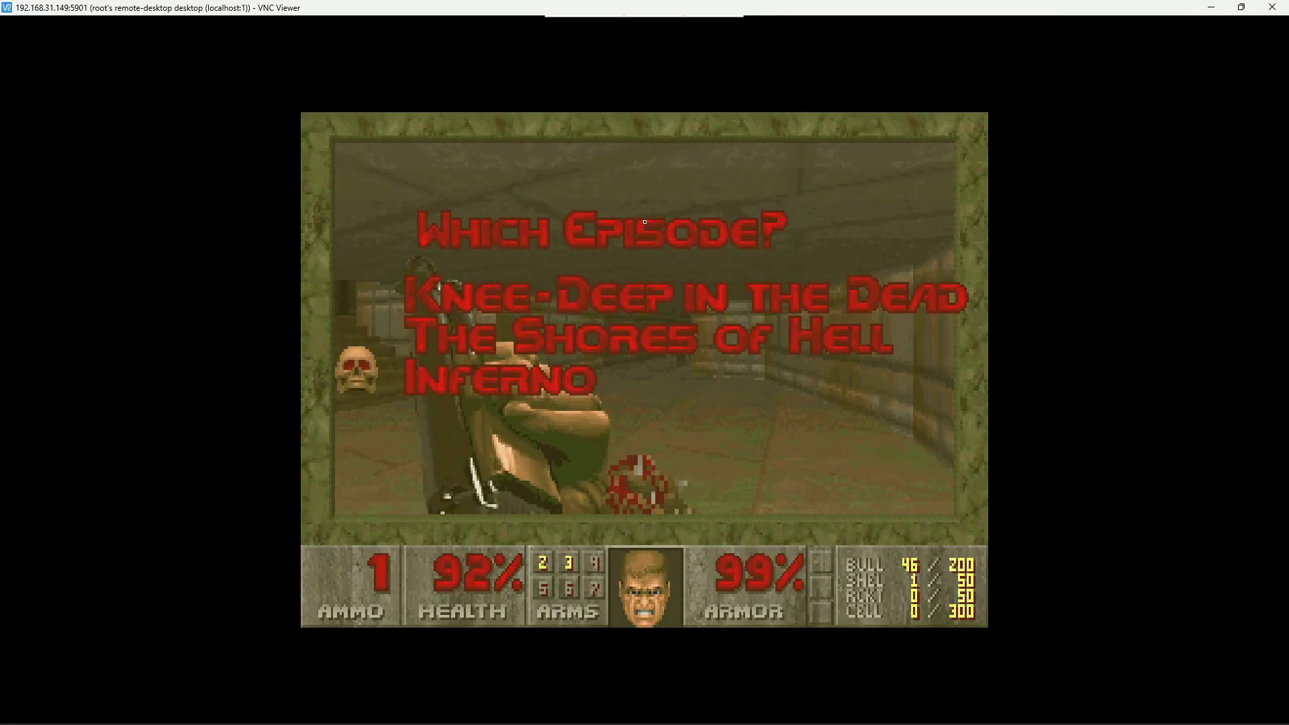
{"action": "key", "text": "Return"}
{"action": "key", "text": "Return"}
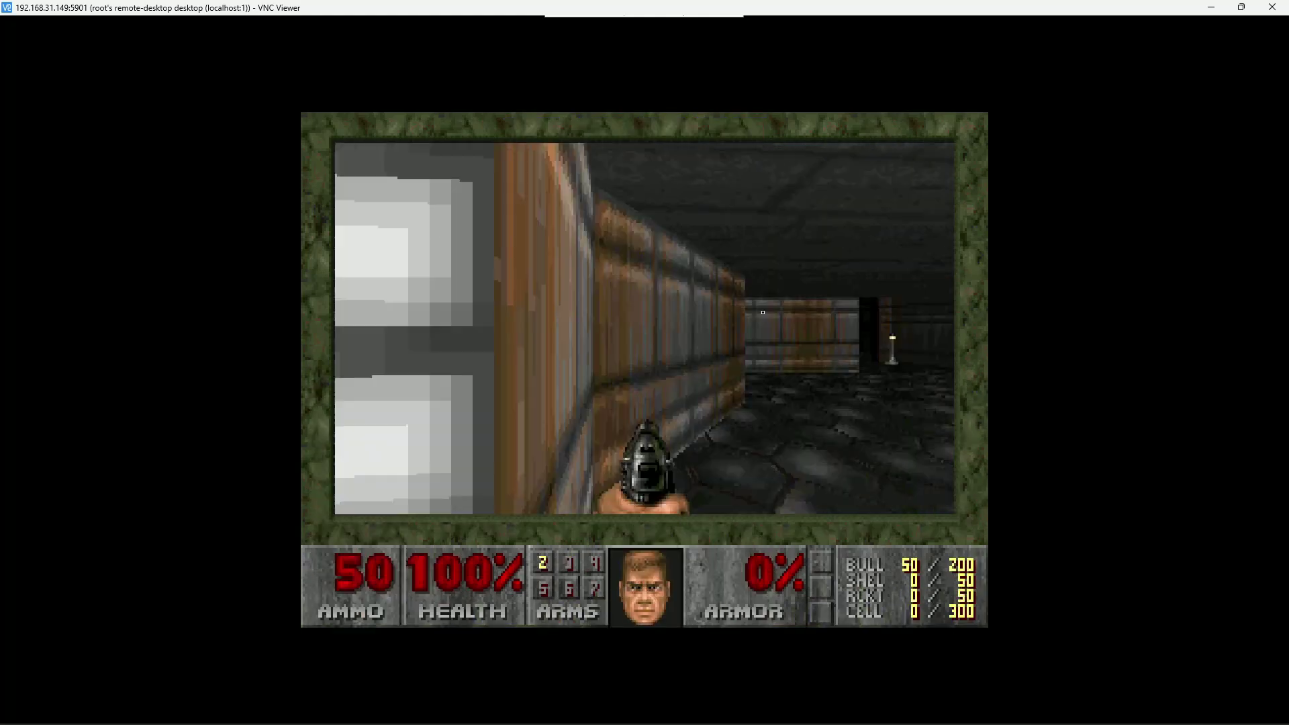
{"action": "key", "text": "Up"}
- Steer the player onto the armor pickup, raising armor to 100%
{"action": "key", "text": "Right"}
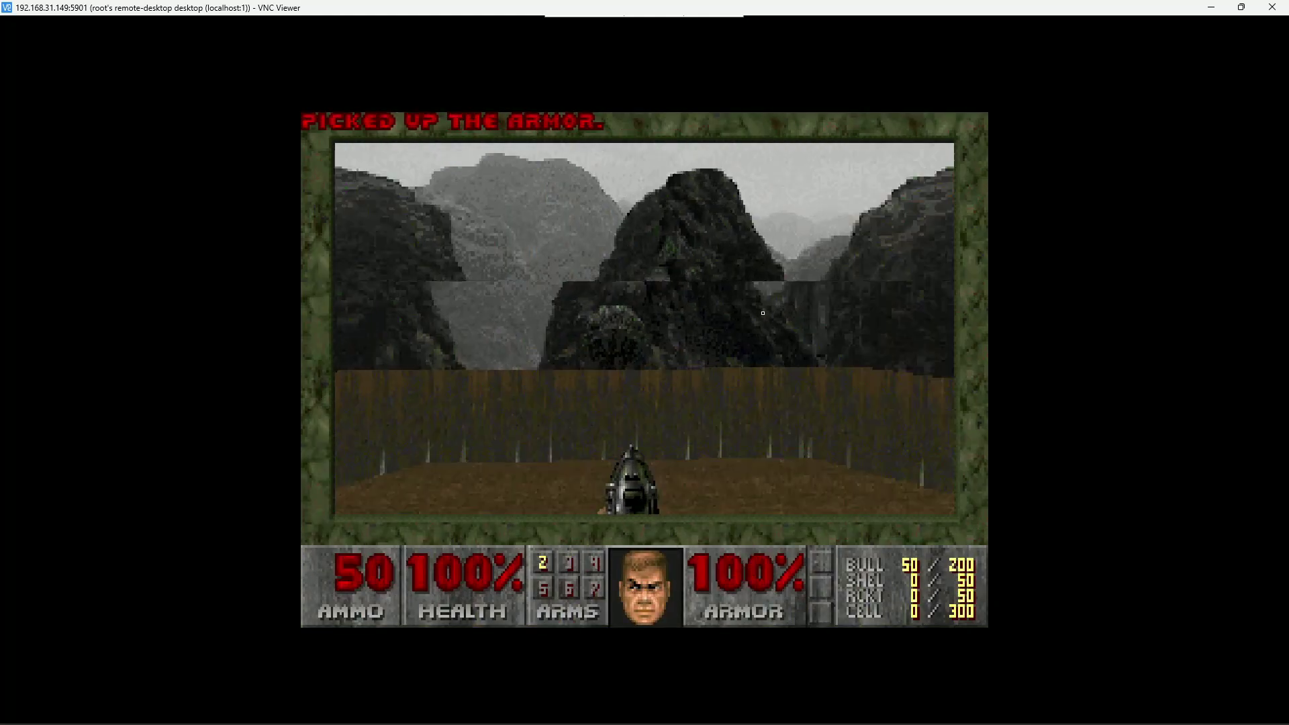
{"action": "key", "text": "Left"}
{"action": "key", "text": "Up"}
{"action": "key", "text": "ctrl"}
{"action": "left_click", "coordinate": [769, 709]}
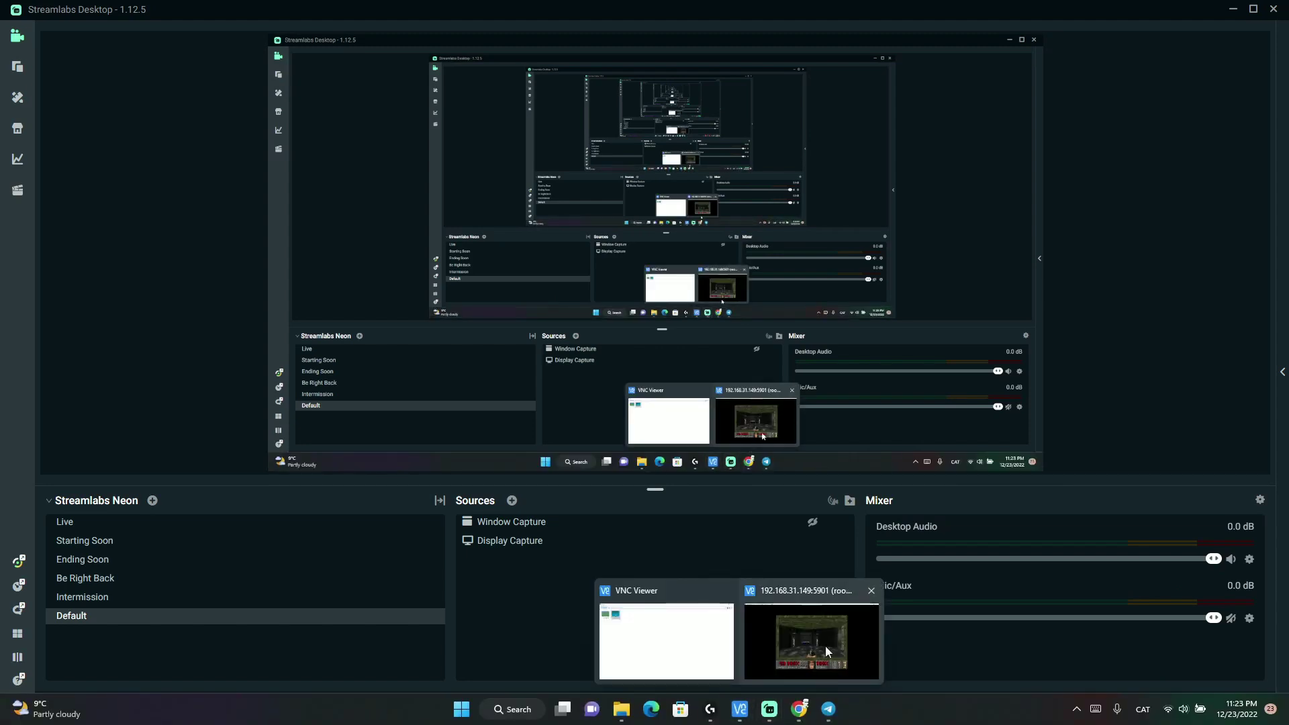
- Bring the Doom VNC window forward and open then close the system quick settings
{"action": "left_click", "coordinate": [825, 646]}
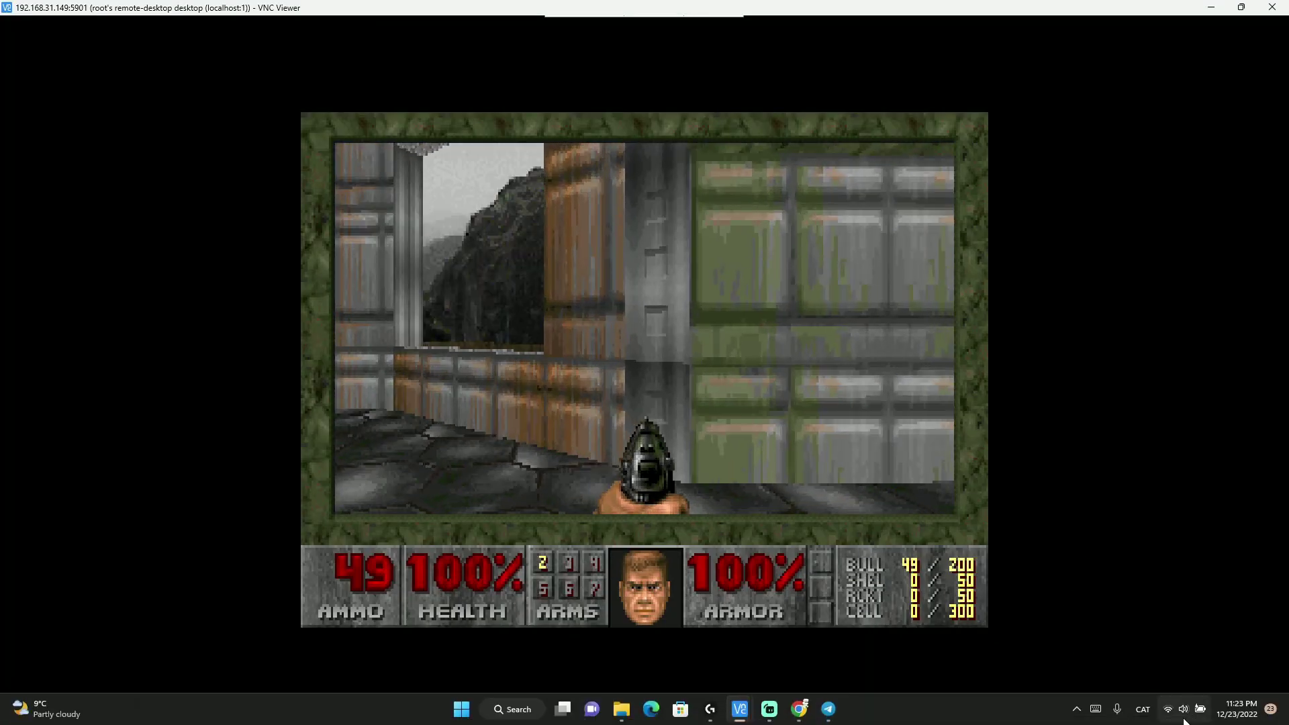
{"action": "left_click", "coordinate": [1209, 713]}
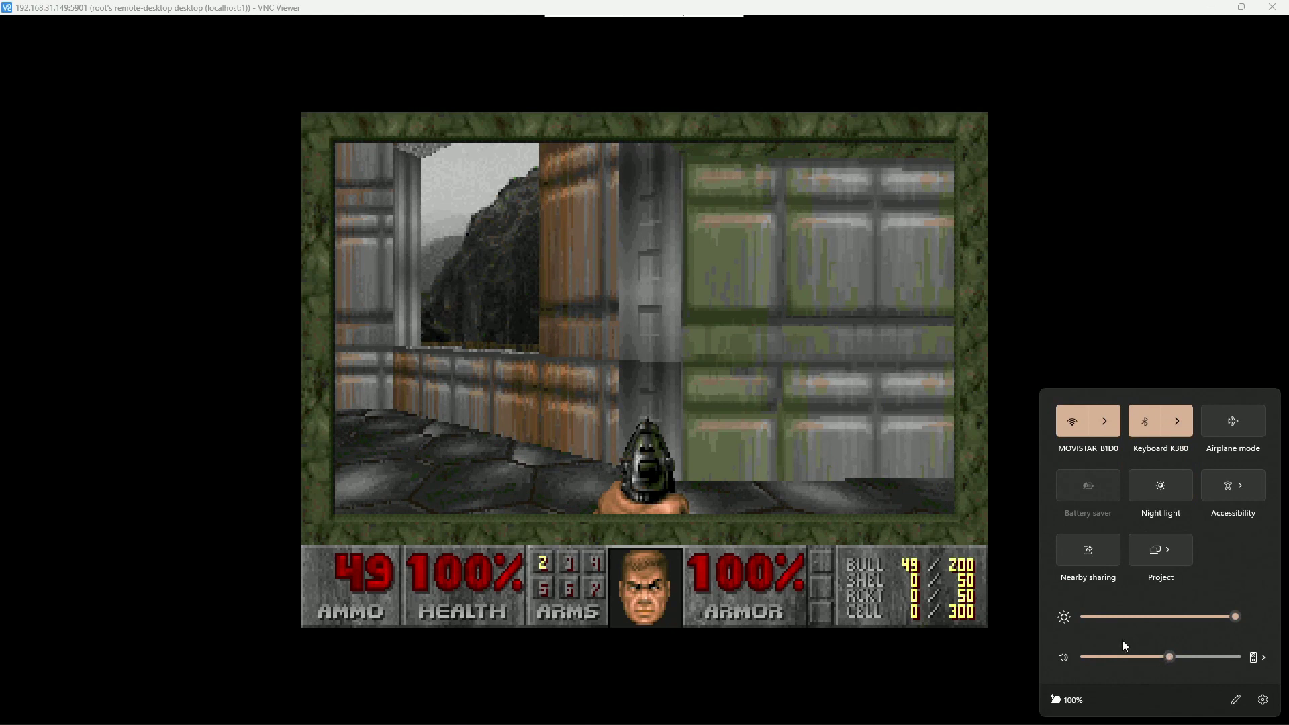
{"action": "left_click", "coordinate": [1074, 233]}
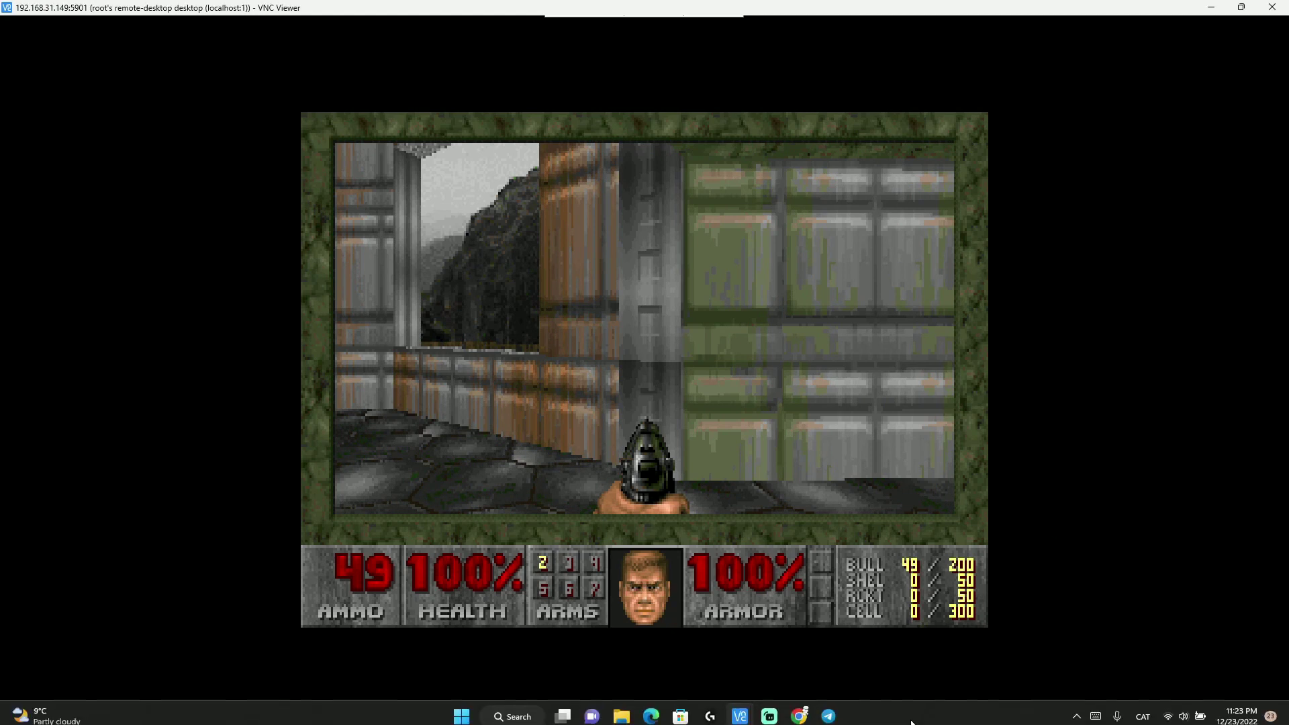
- Restart the Streamlabs recording and return to Doom in VNC Viewer with Alt+Tab
{"action": "left_click", "coordinate": [769, 713]}
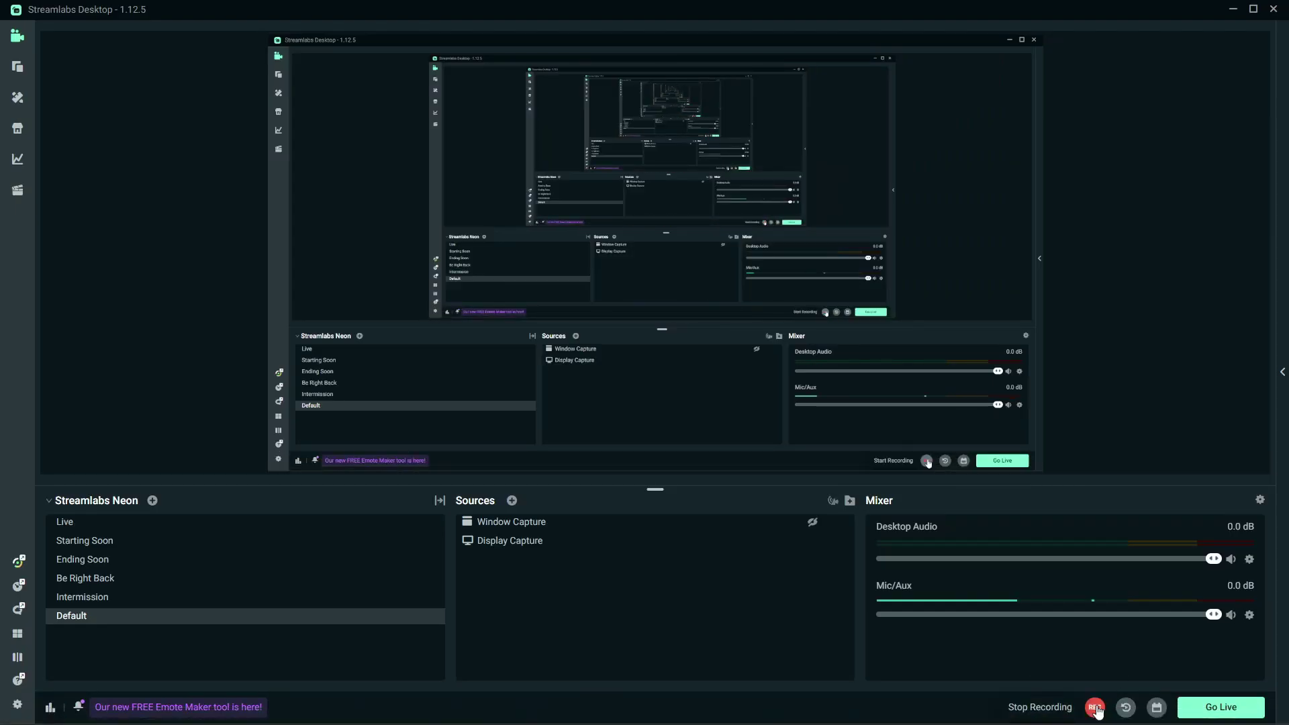
{"action": "key", "text": "alt+Tab"}
{"action": "key", "text": "Tab"}
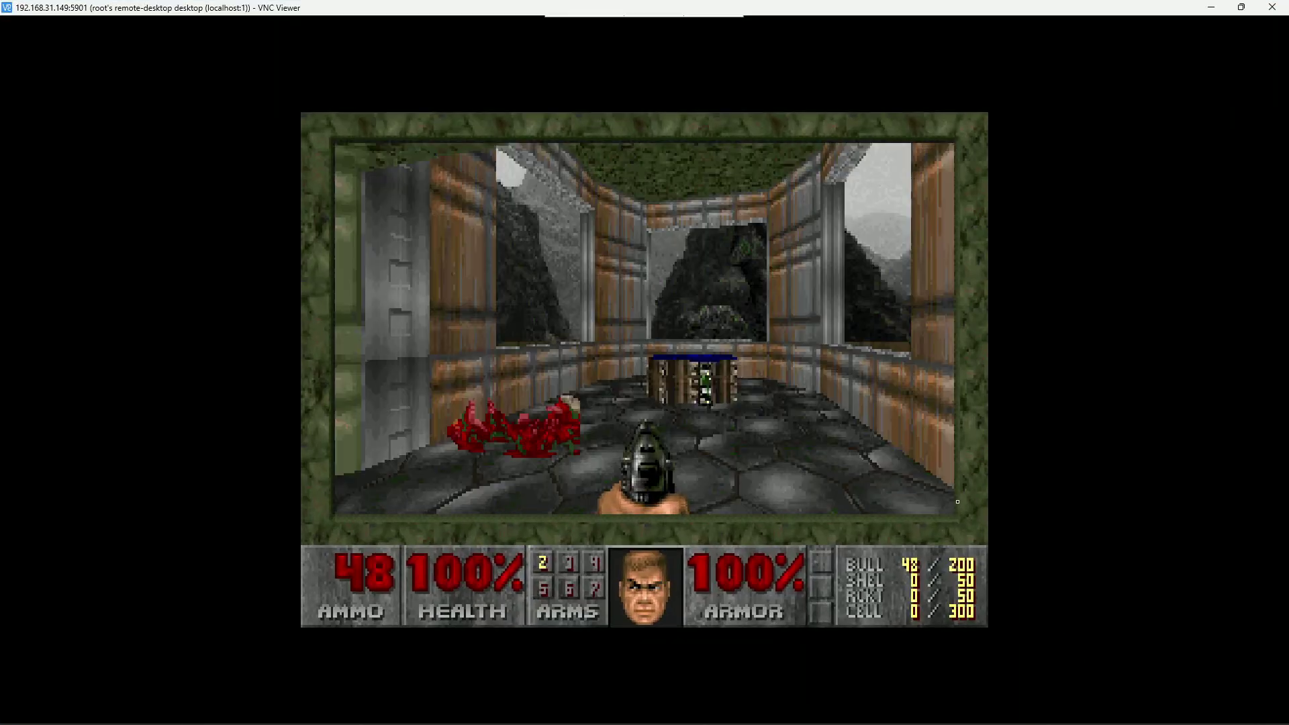
- Walk the dark corridor and green room, picking up a health bonus by the tech pillar
{"action": "key", "text": "Right"}
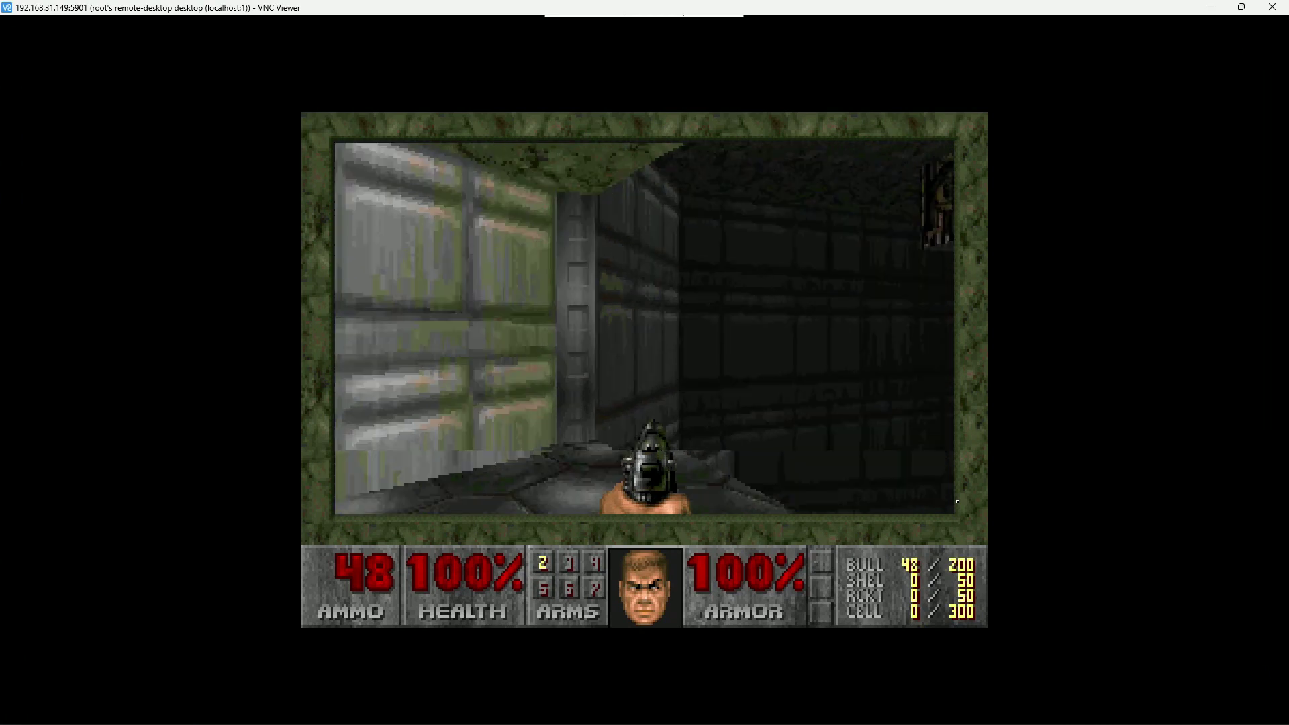
{"action": "key", "text": "Up"}
{"action": "key", "text": "Left"}
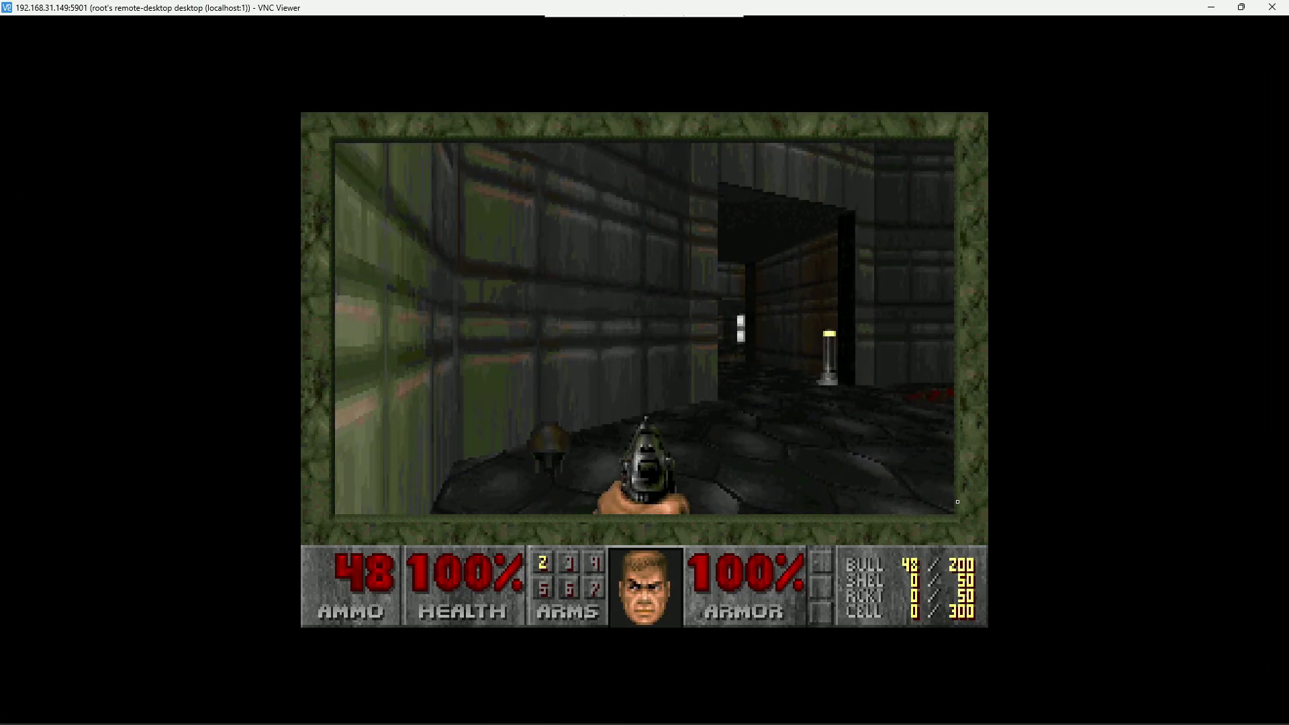
{"action": "key", "text": "Right"}
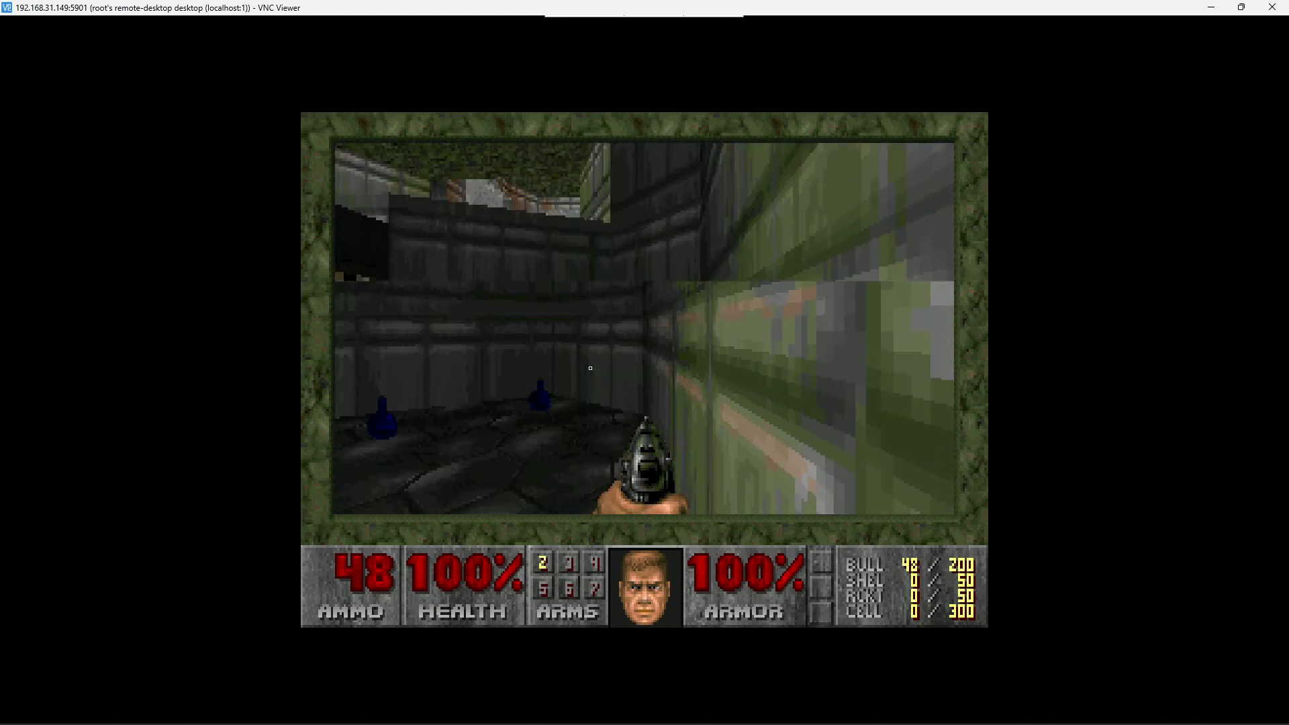
{"action": "key", "text": "Left"}
{"action": "key", "text": "Up"}
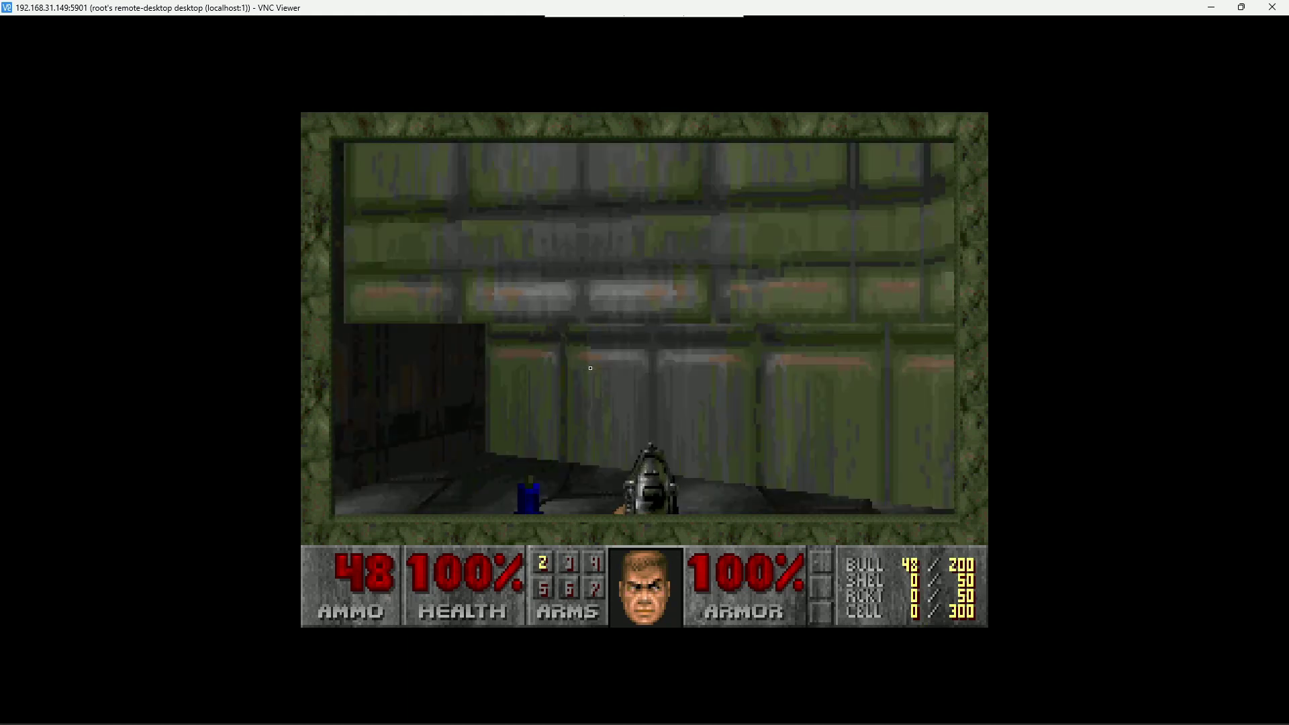
{"action": "key", "text": "Up"}
{"action": "key", "text": "Left"}
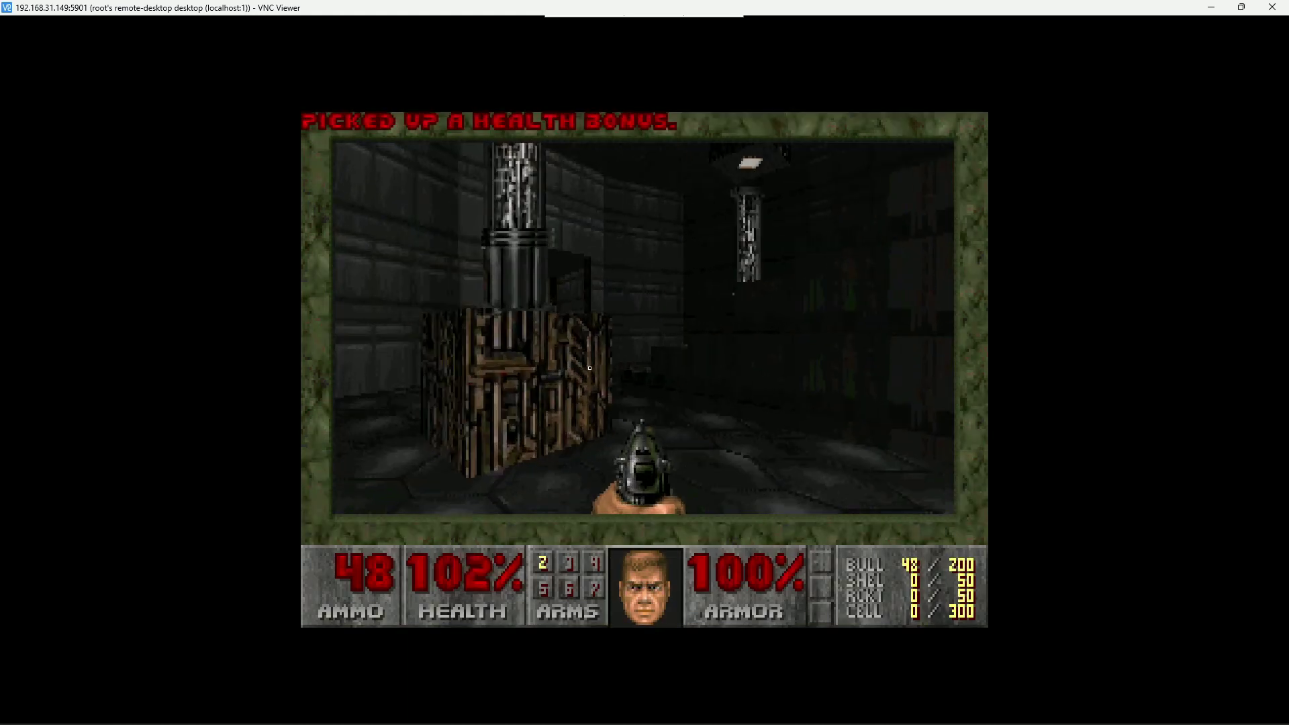
{"action": "key", "text": "Right"}
{"action": "key", "text": "Up"}
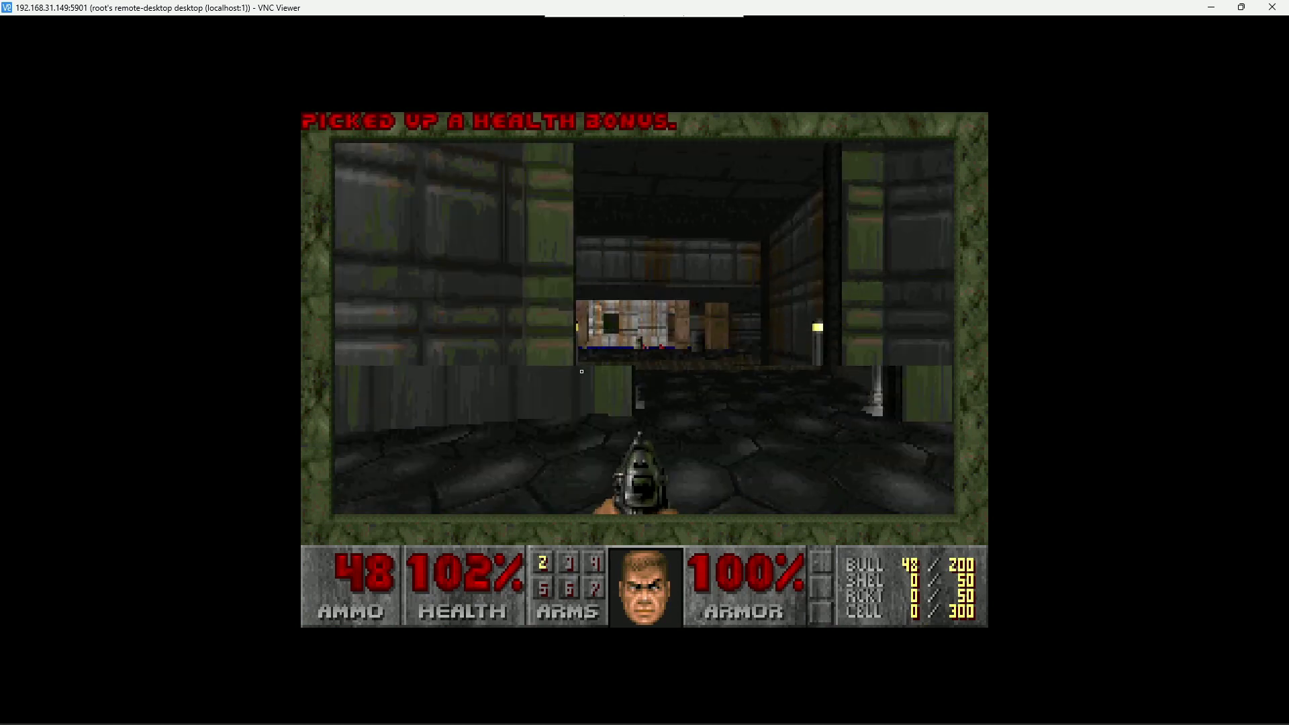
- Collect health bonuses by the staircase to reach 104%, then grab an armor bonus
{"action": "key", "text": "Right"}
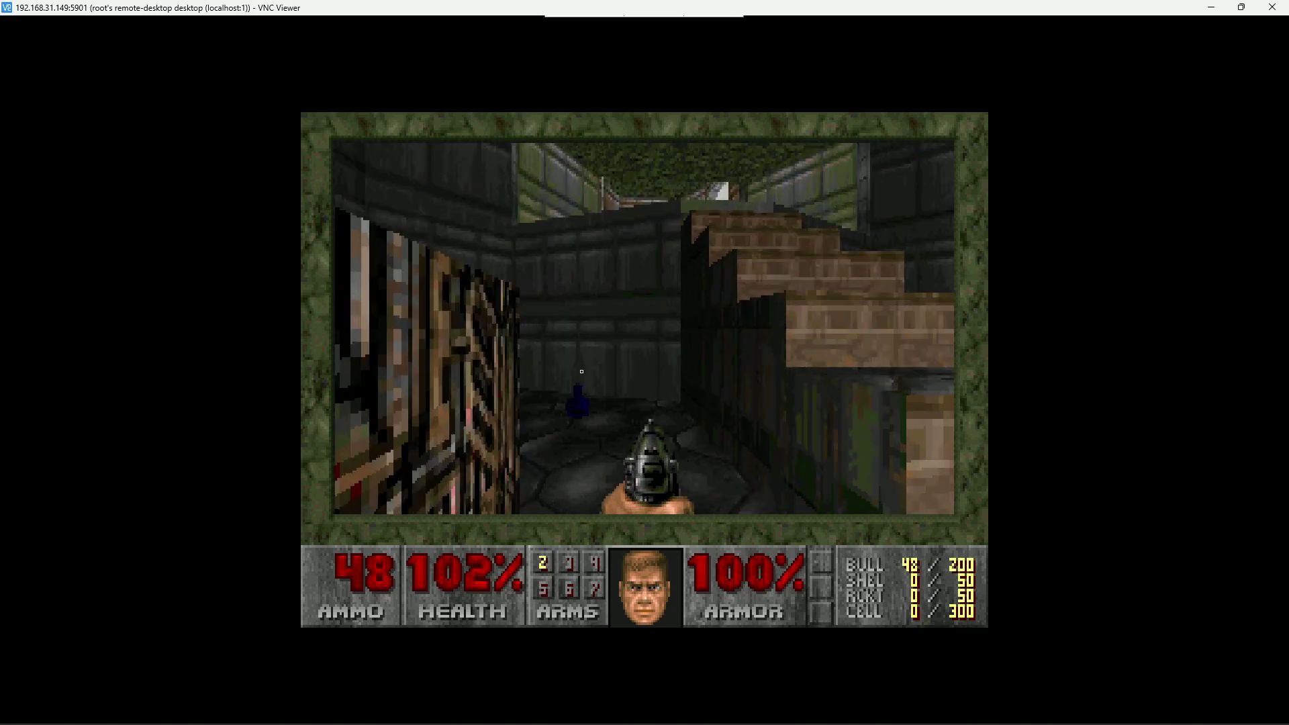
{"action": "key", "text": "Up"}
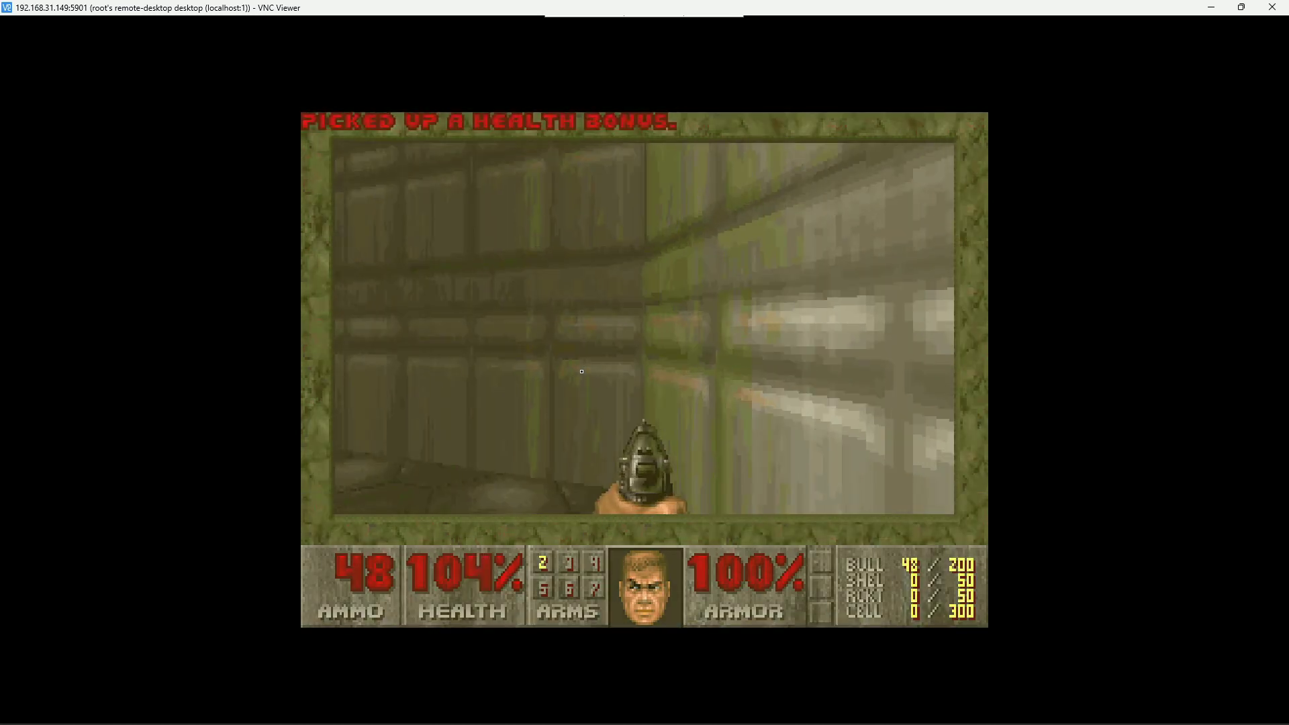
{"action": "key", "text": "Left"}
{"action": "key", "text": "Right"}
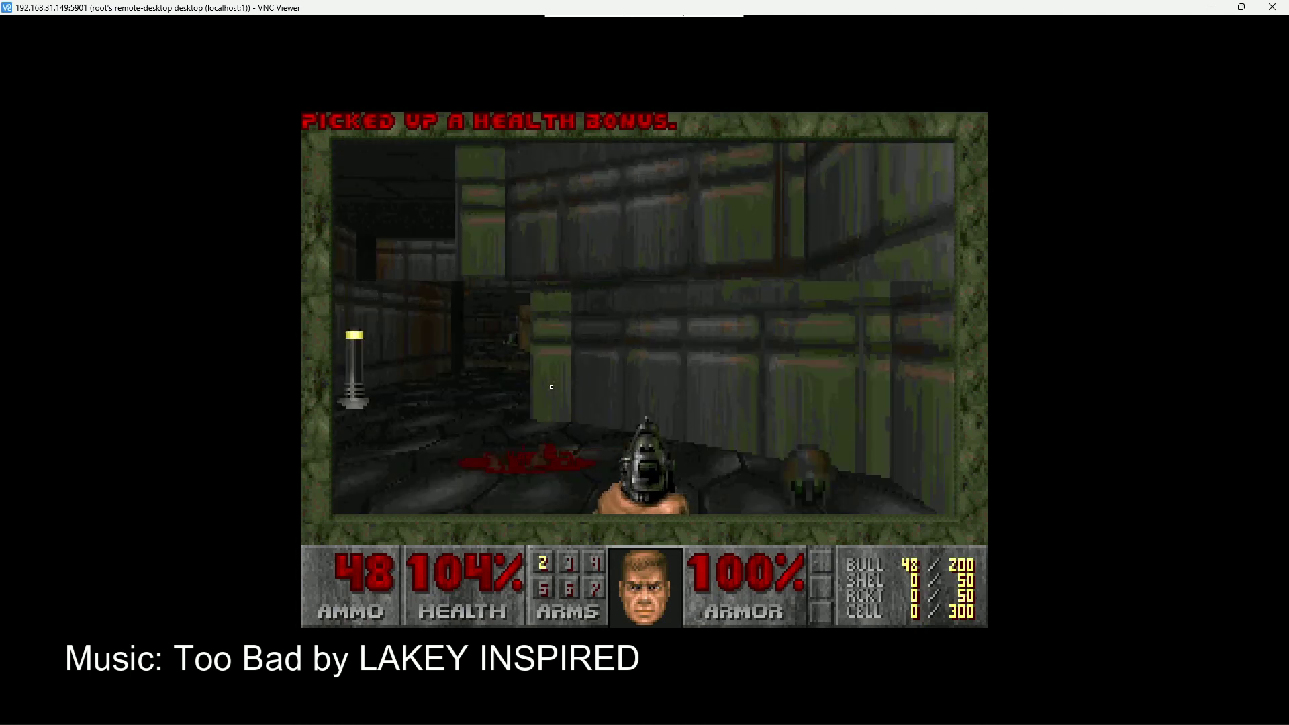
{"action": "key", "text": "Up"}
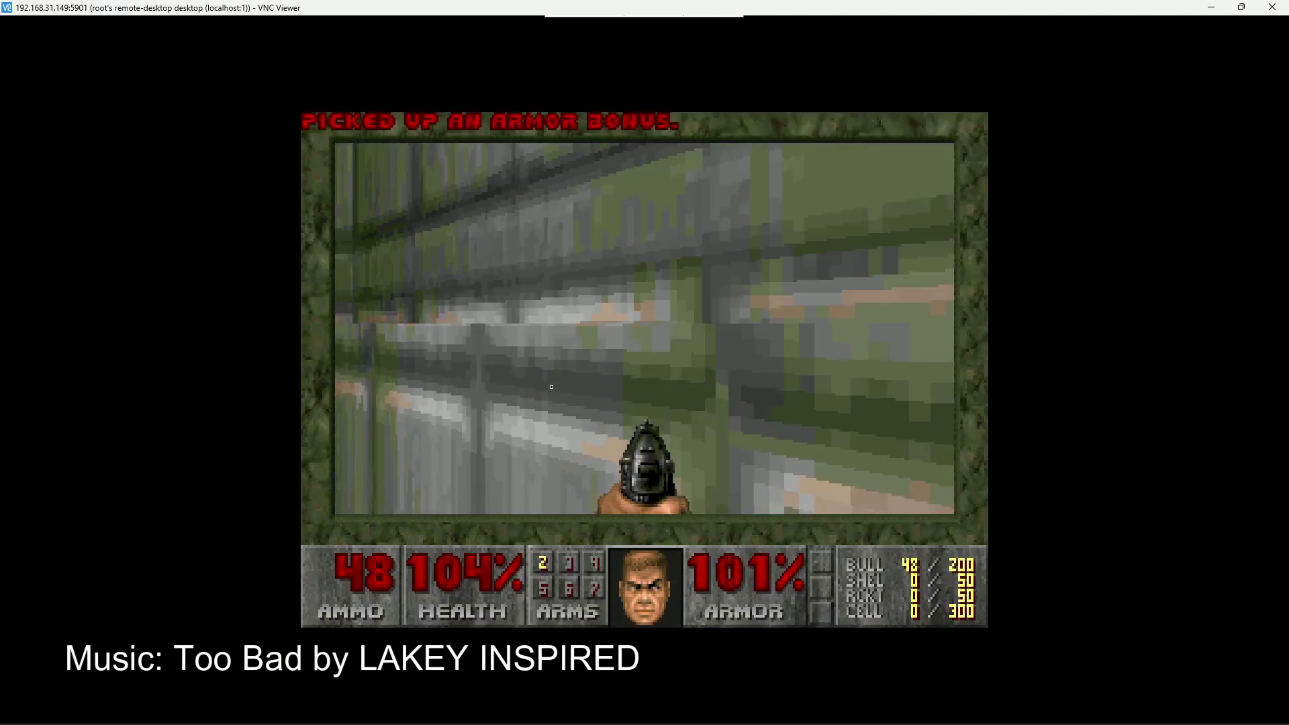
{"action": "key", "text": "Left"}
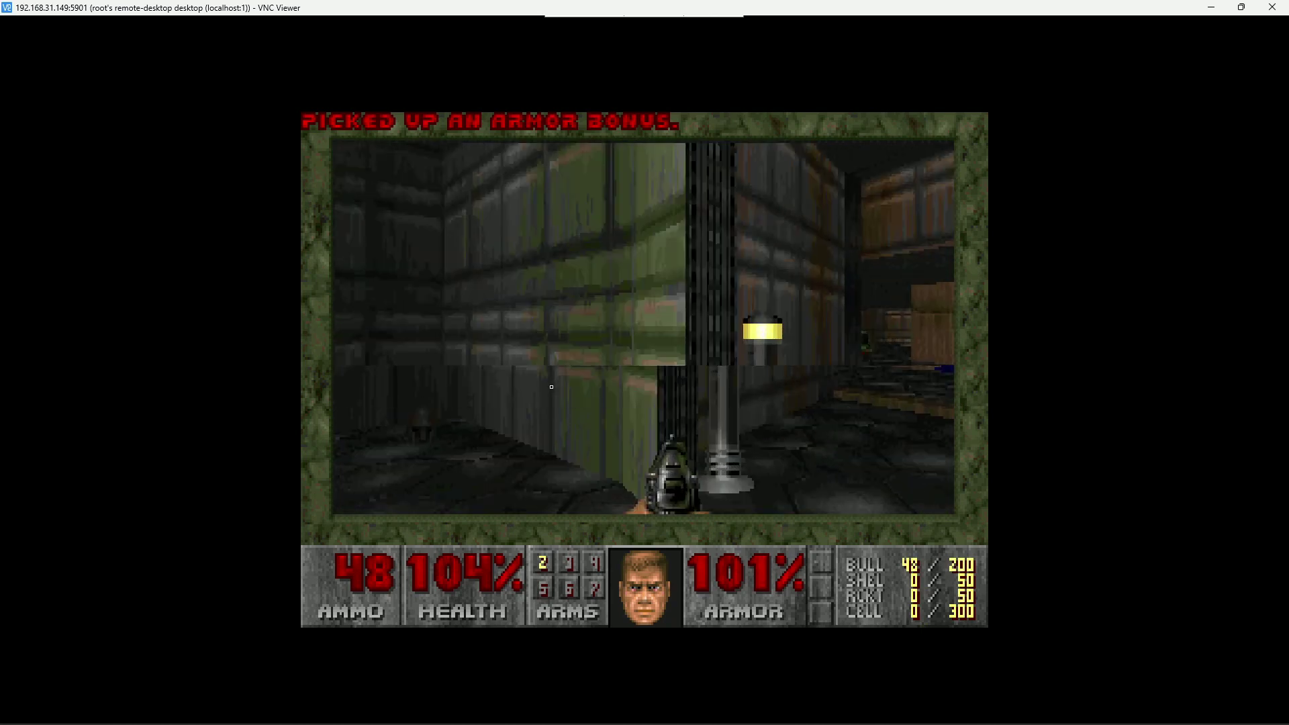
{"action": "key", "text": "Right"}
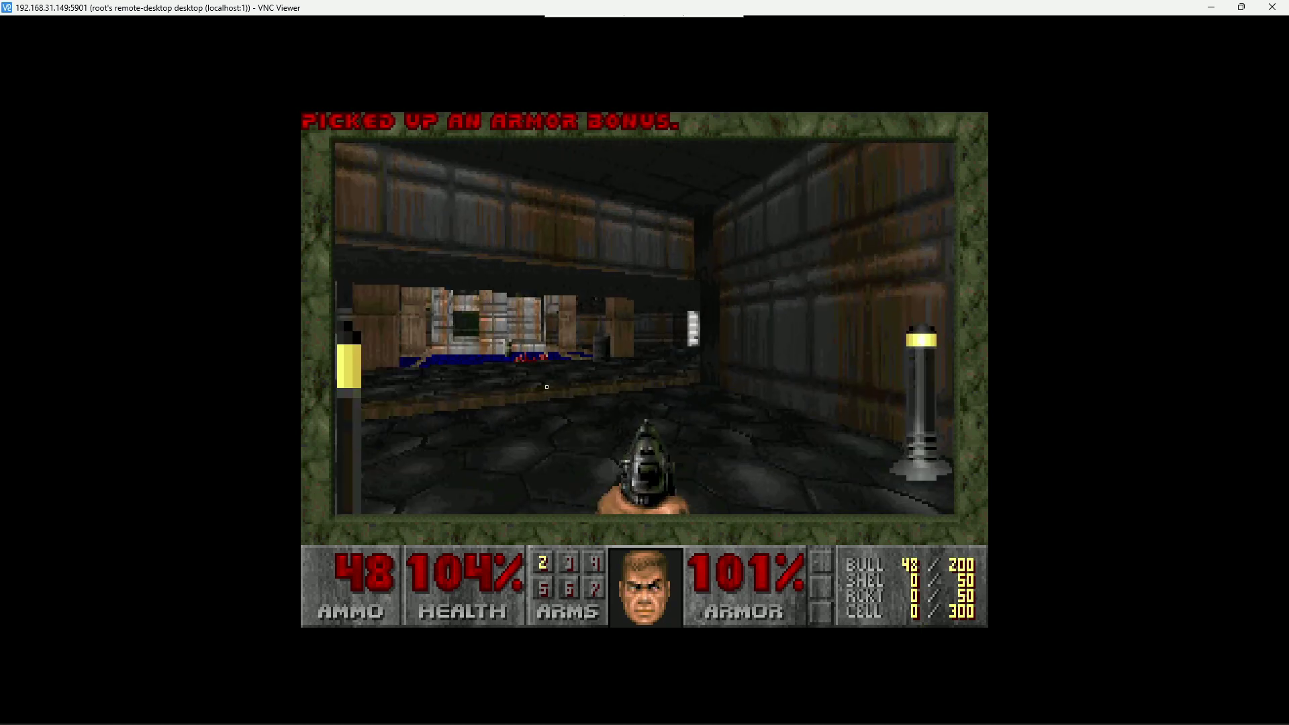
{"action": "key", "text": "Up"}
- Bring up Doom's main menu, decline End Game, and open the Options list
{"action": "key", "text": "Escape"}
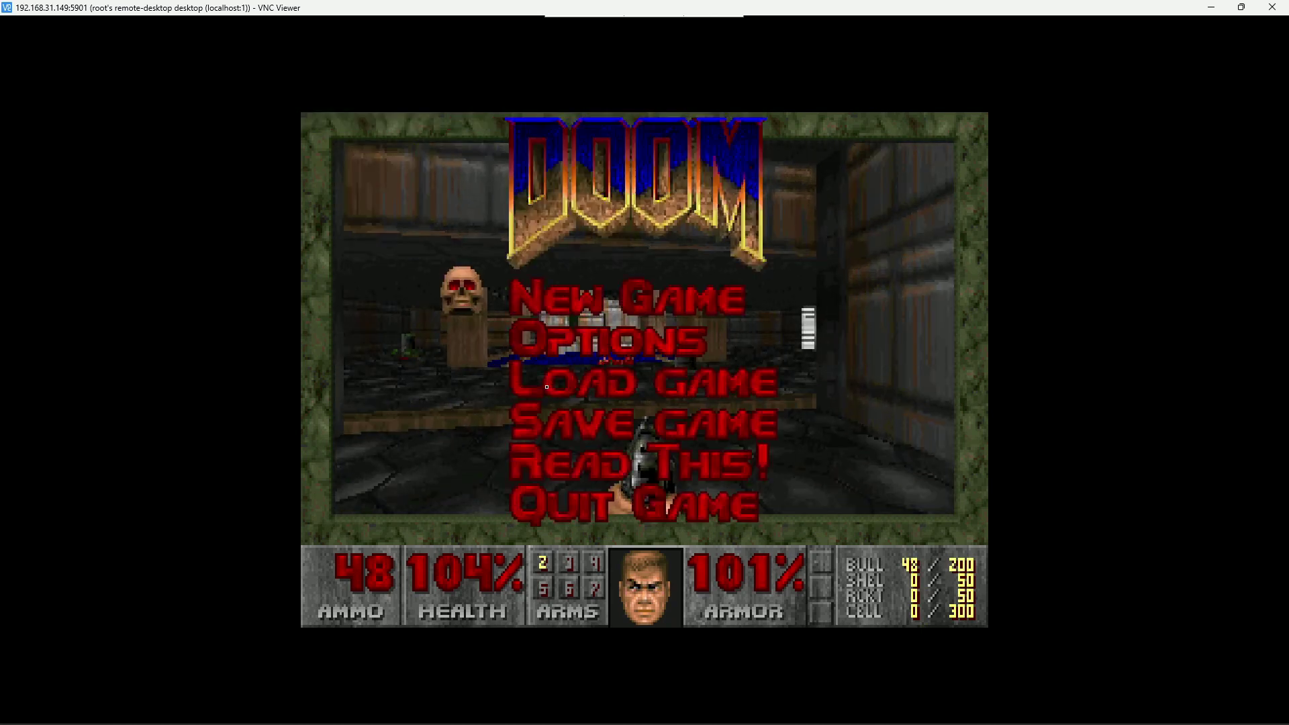
{"action": "key", "text": "Down"}
{"action": "key", "text": "Return"}
{"action": "key", "text": "Return"}
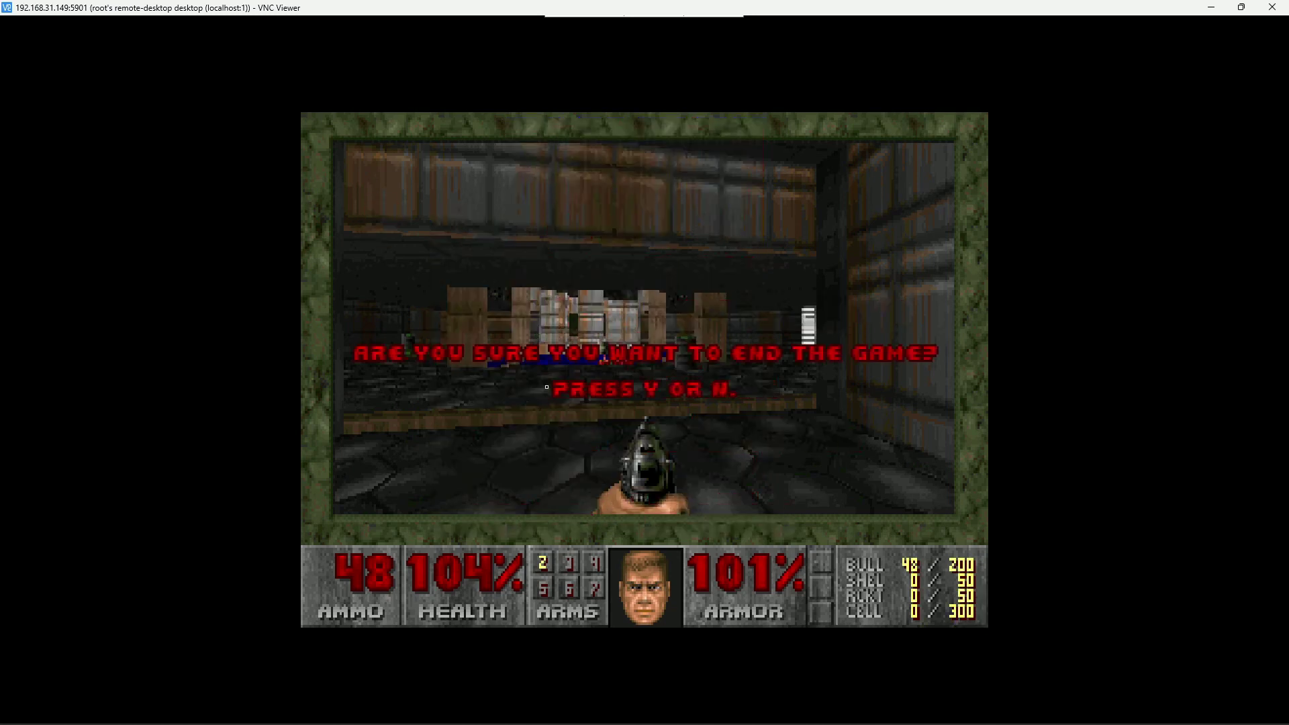
{"action": "key", "text": "n"}
{"action": "key", "text": "Escape"}
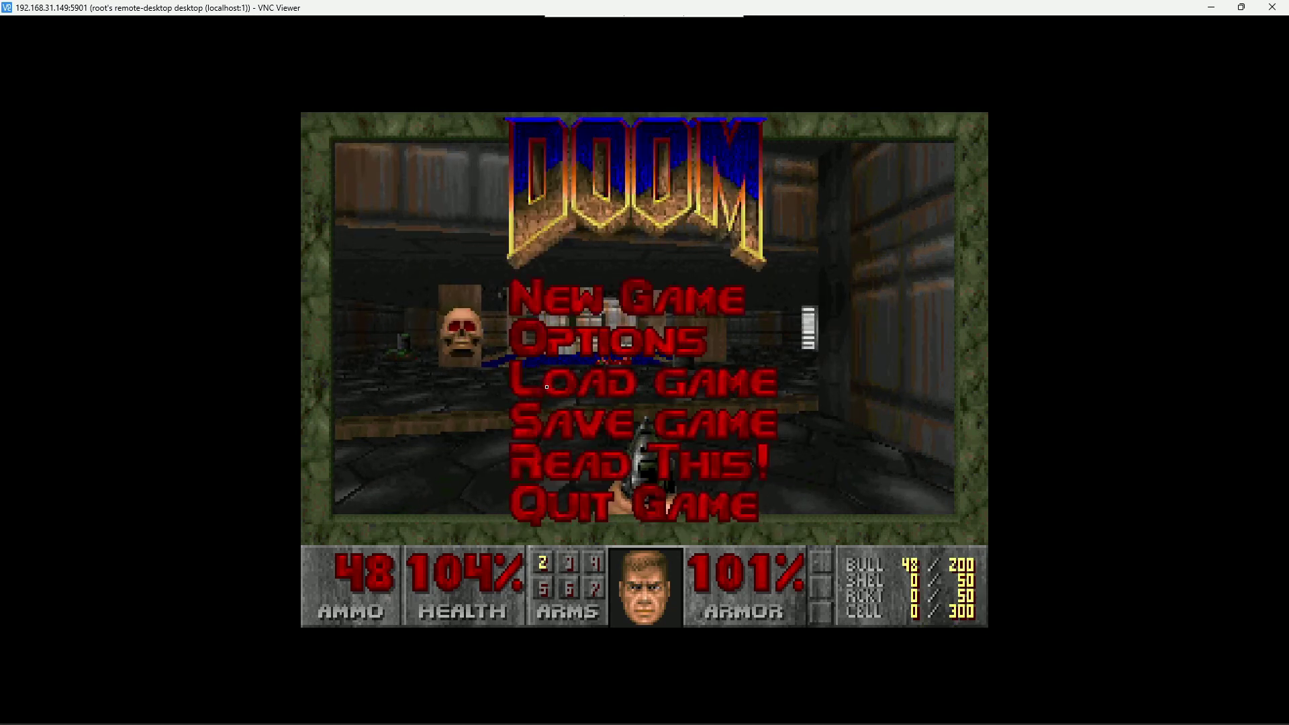
{"action": "key", "text": "Return"}
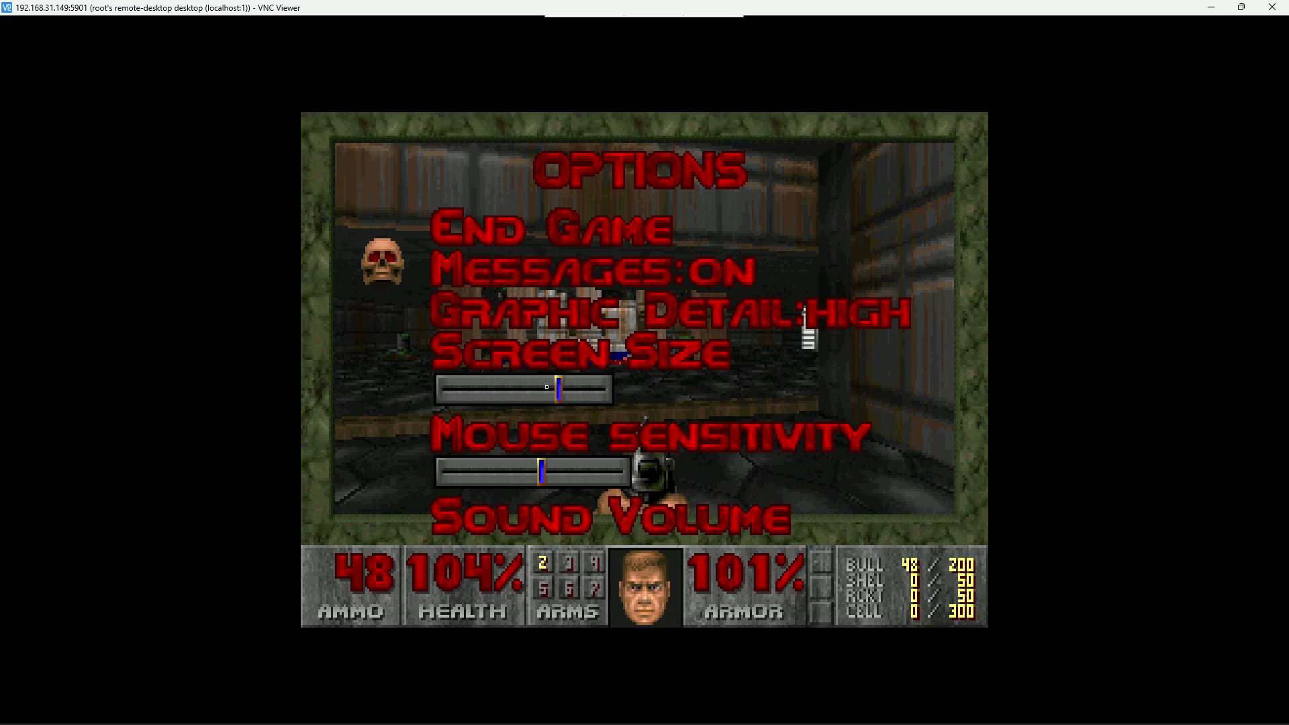
- Move to Graphic Detail in Doom's Options menu and toggle it from HIGH to LOW
{"action": "key", "text": "Down"}
{"action": "key", "text": "Down"}
{"action": "key", "text": "Down"}
{"action": "key", "text": "Down"}
{"action": "key", "text": "Down"}
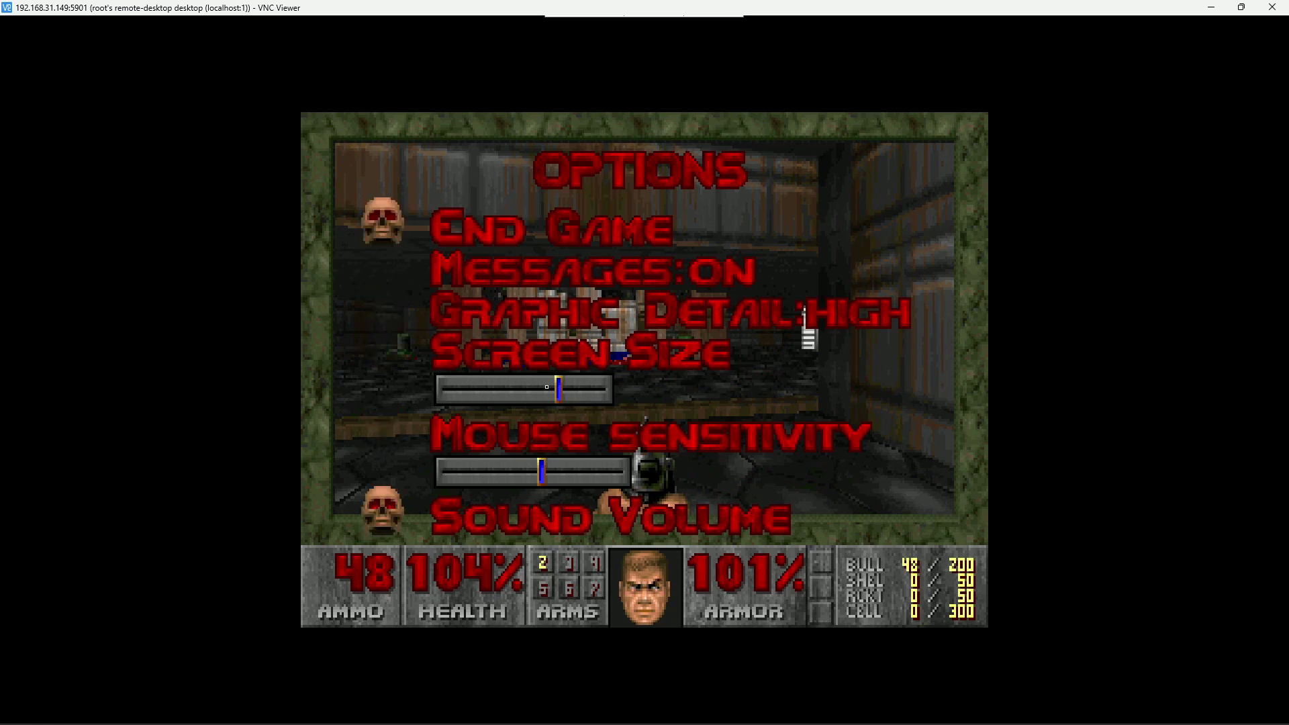
{"action": "key", "text": "Down"}
{"action": "key", "text": "Down"}
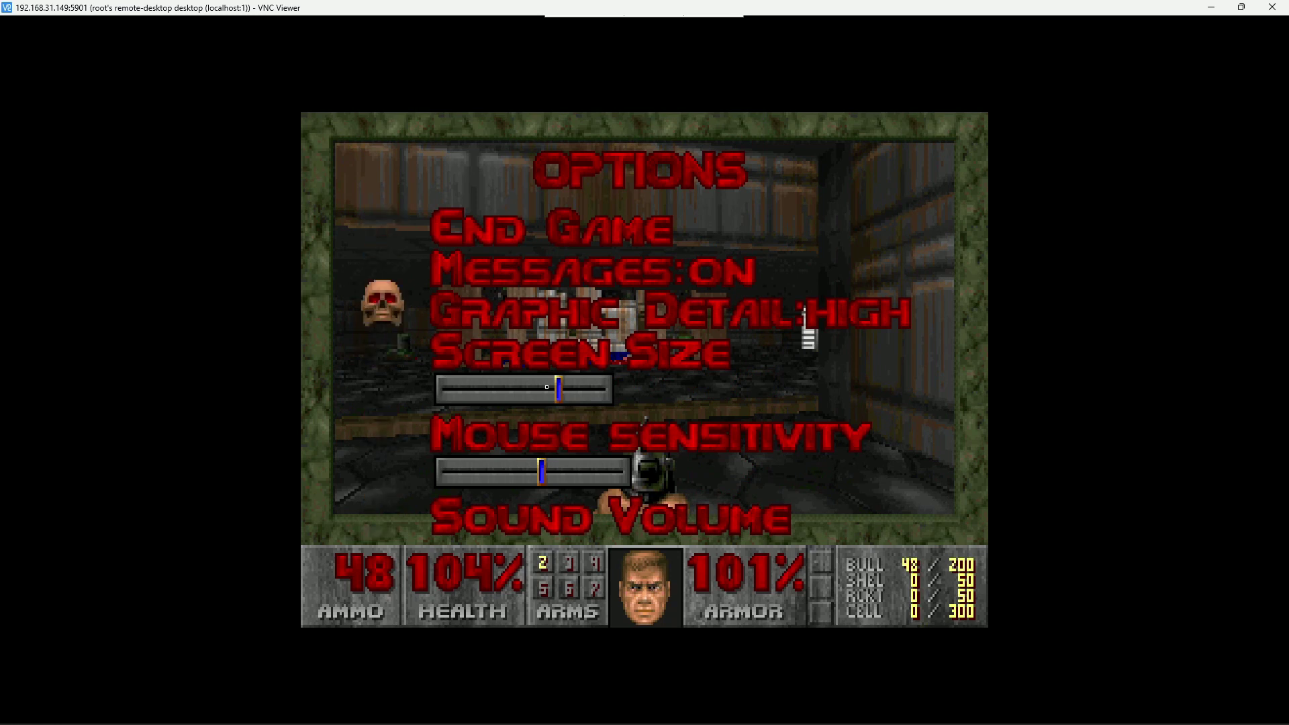
{"action": "key", "text": "Down"}
{"action": "key", "text": "Up"}
{"action": "key", "text": "Return"}
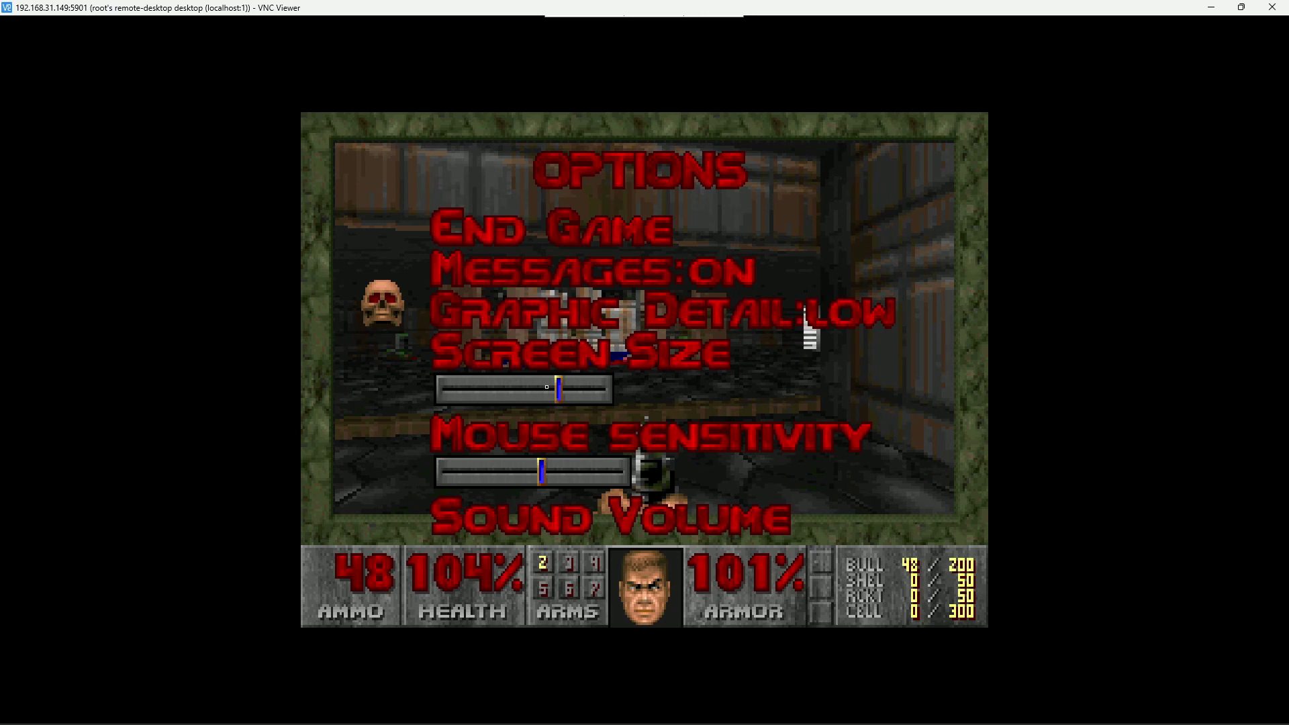